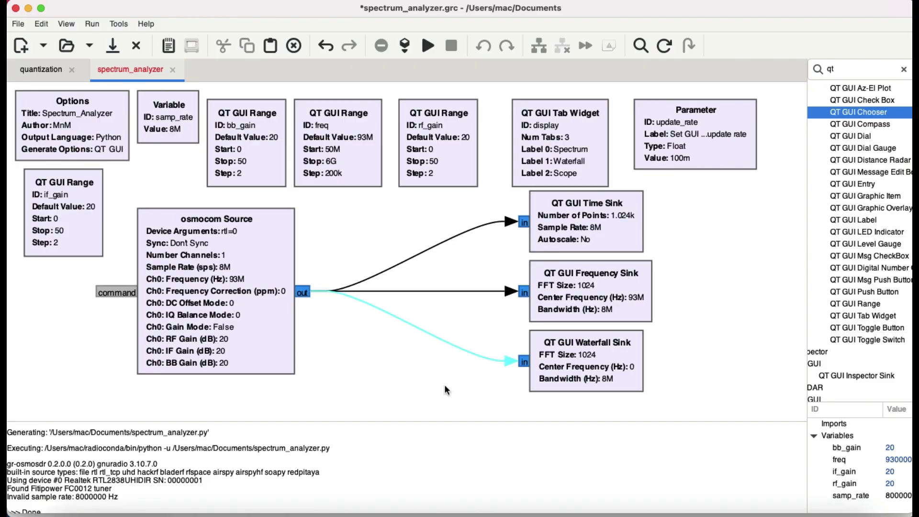
- Search the block library for 'osm' to list osmocom Source and Sink, and widen the panel
left_click(363, 222)
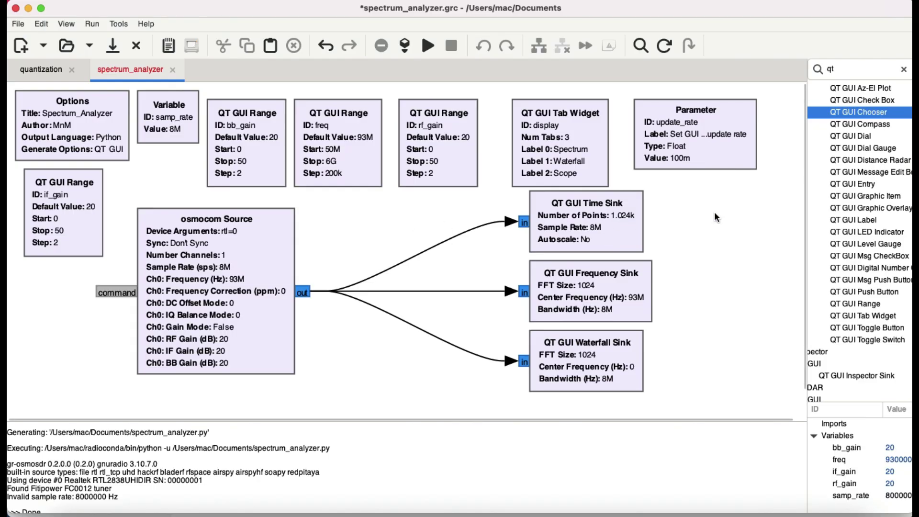
double_click(841, 72)
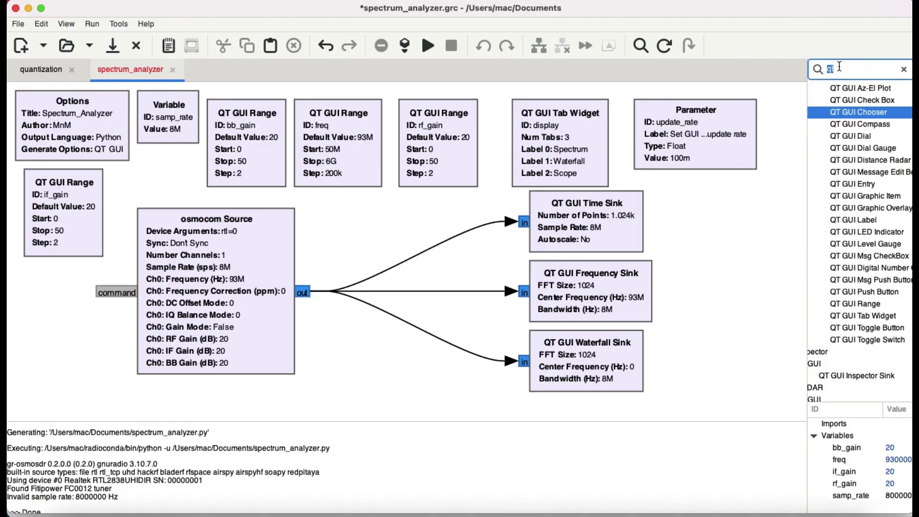
type("osm")
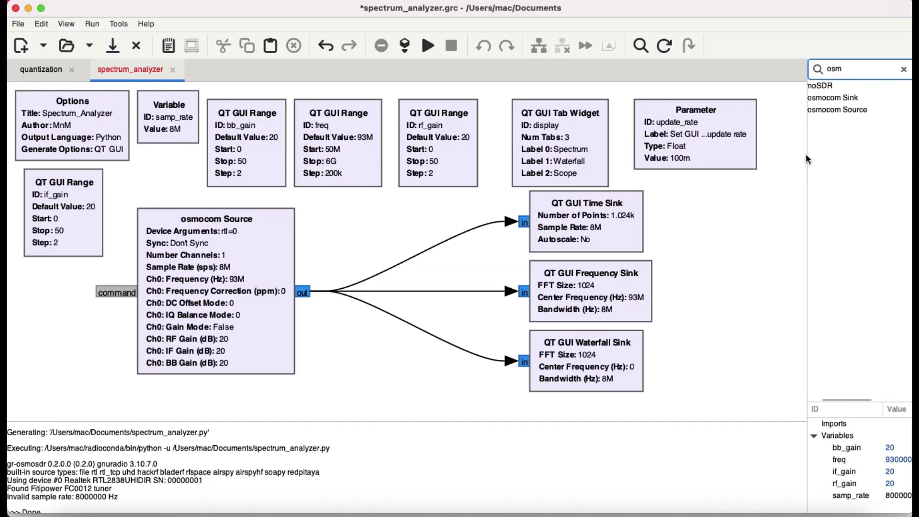
left_click_drag(807, 152, 780, 151)
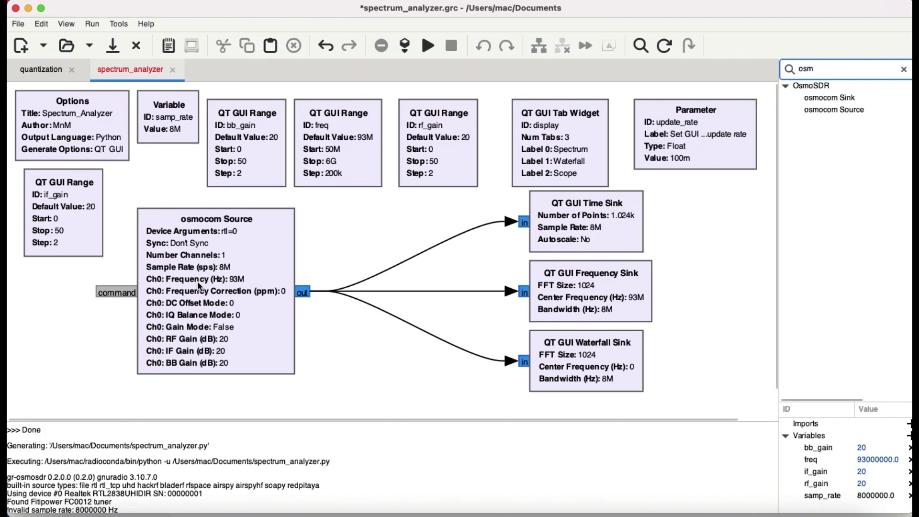
mouse_move(846, 110)
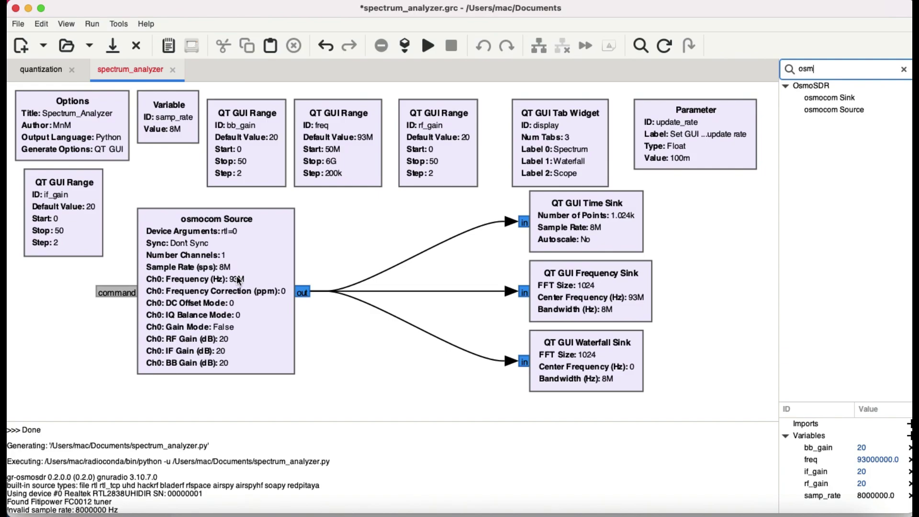
- Clear and retype the osmocom Source's Device Arguments as rtl=0, moving its dialog aside
double_click(202, 270)
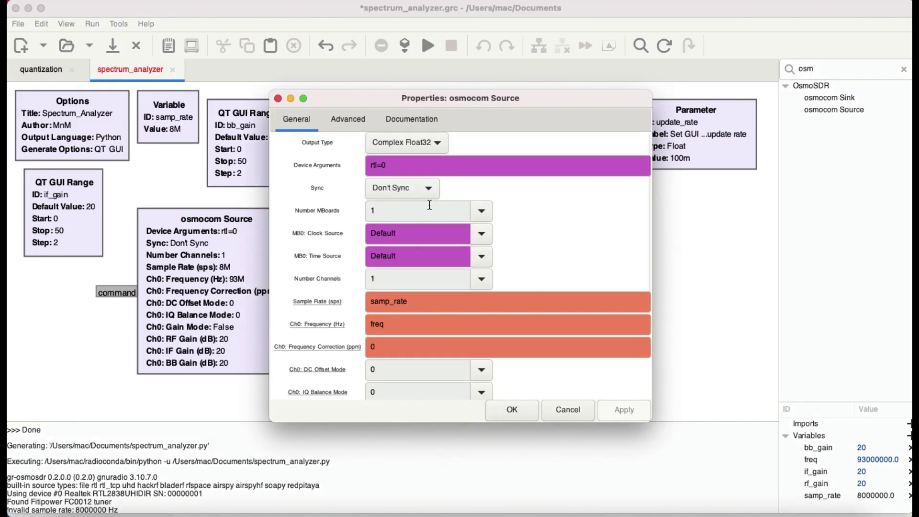
left_click(392, 169)
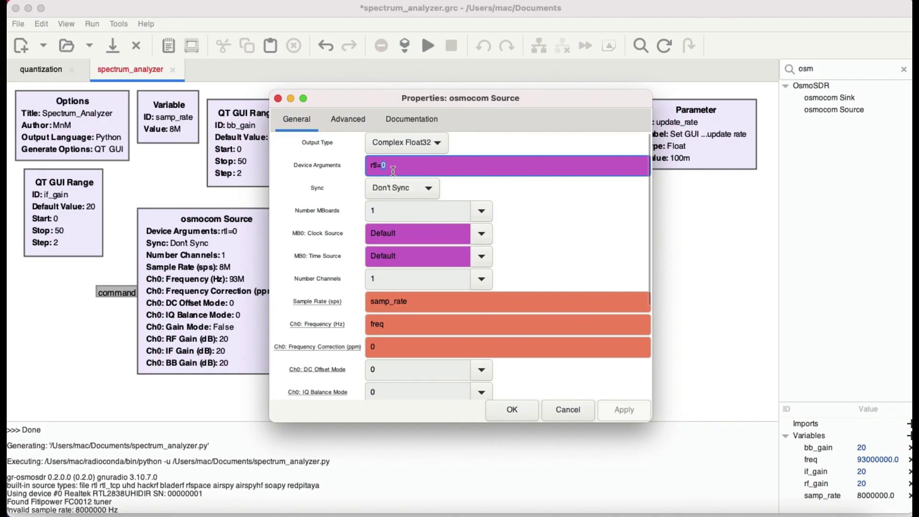
key("super+a")
key("BackSpace")
type("\"")
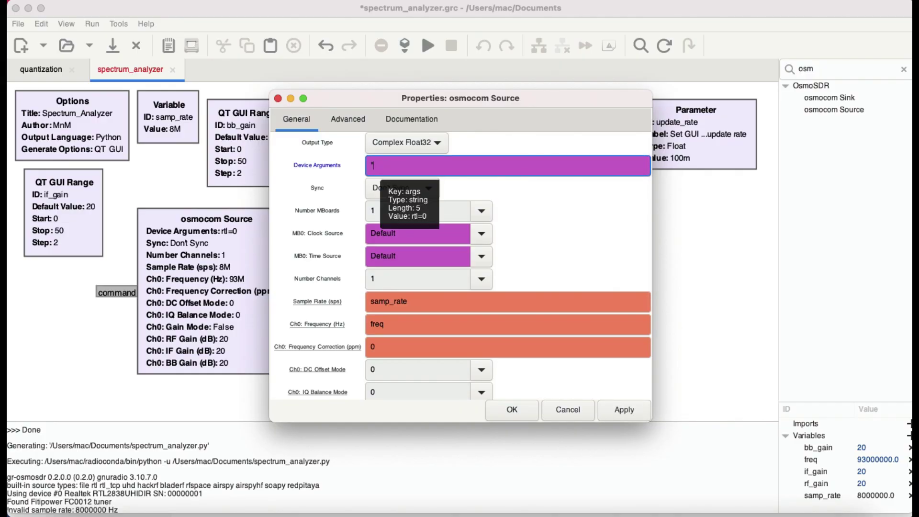
key("BackSpace")
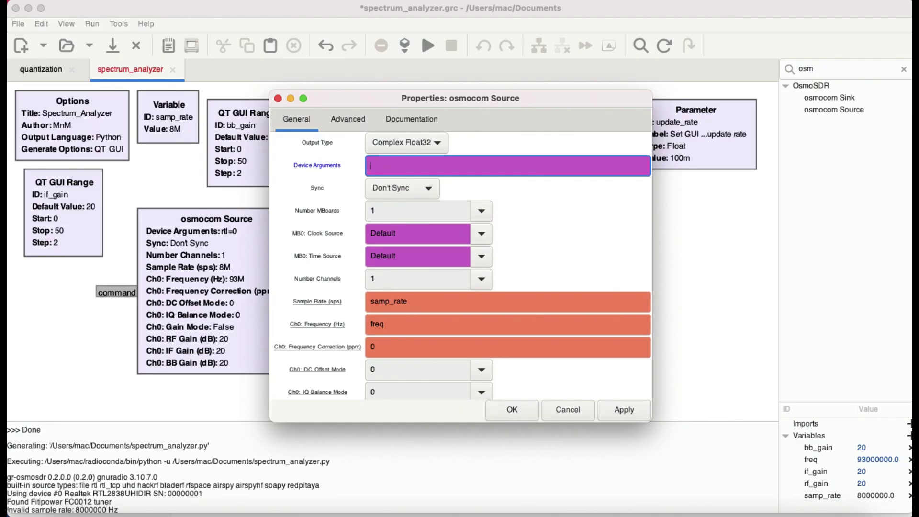
type("\"")
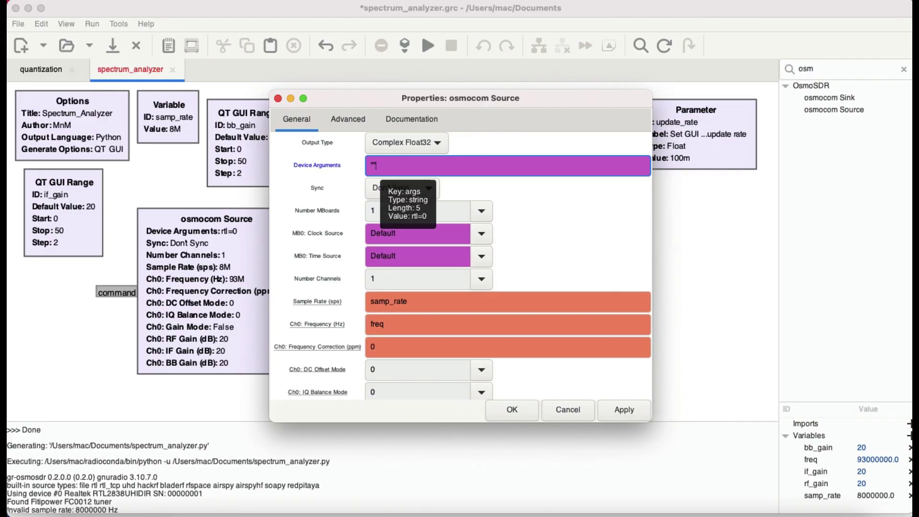
key("BackSpace")
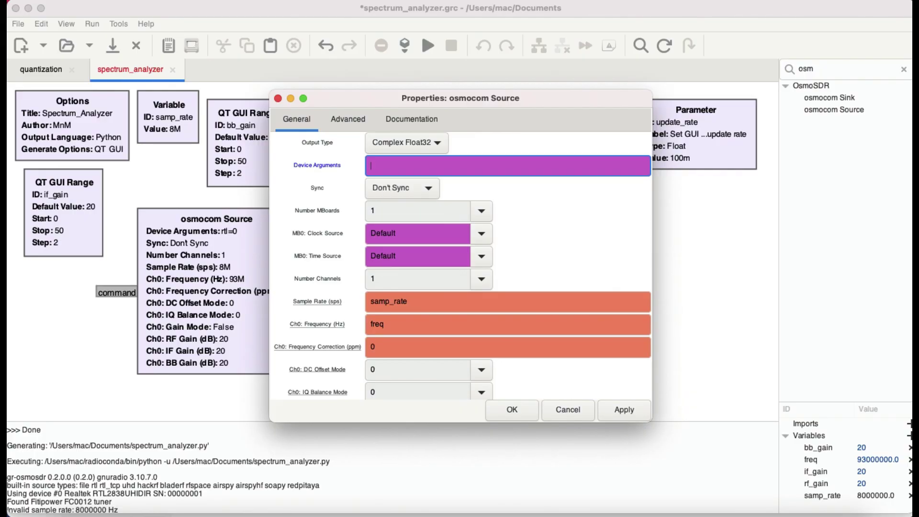
type("rtl=0")
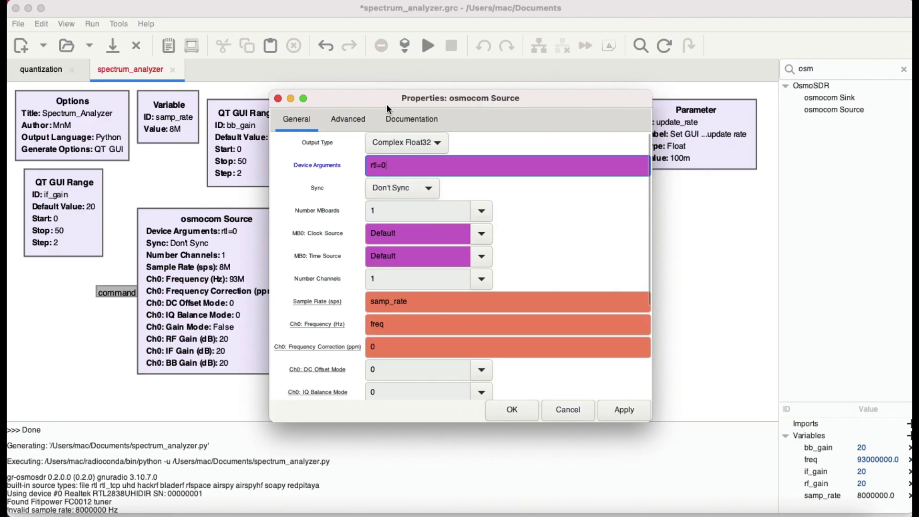
left_click_drag(386, 105, 468, 99)
- Review the osmocom Source's gain and Advanced settings, then close it with rtl=0 unchanged
left_click(639, 216)
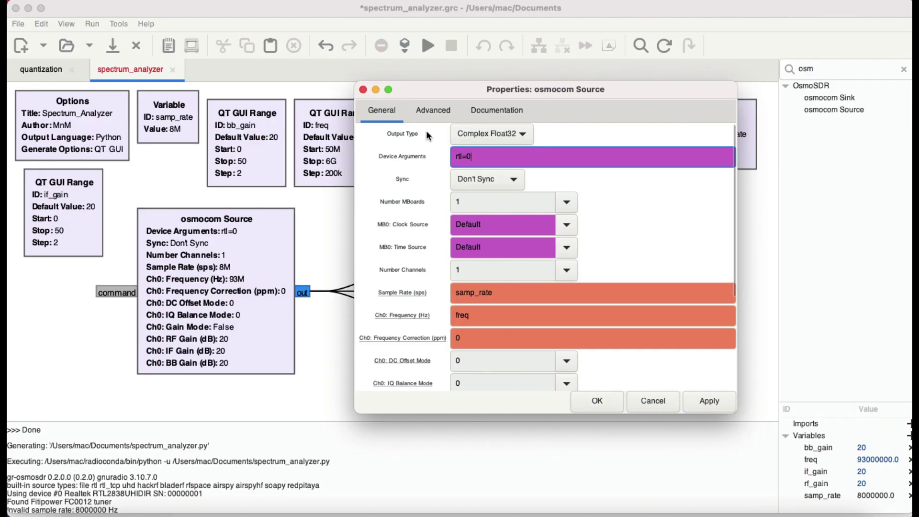
left_click_drag(447, 92, 523, 101)
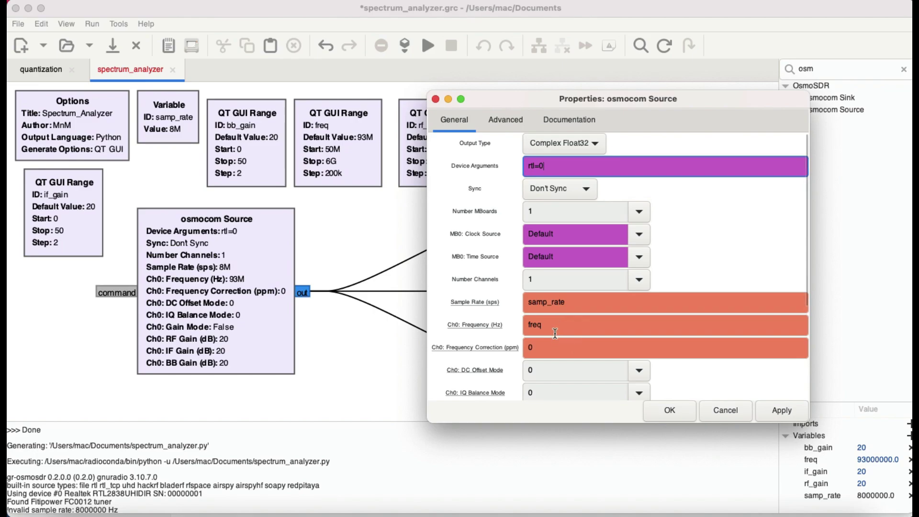
scroll(559, 327, "down", 5)
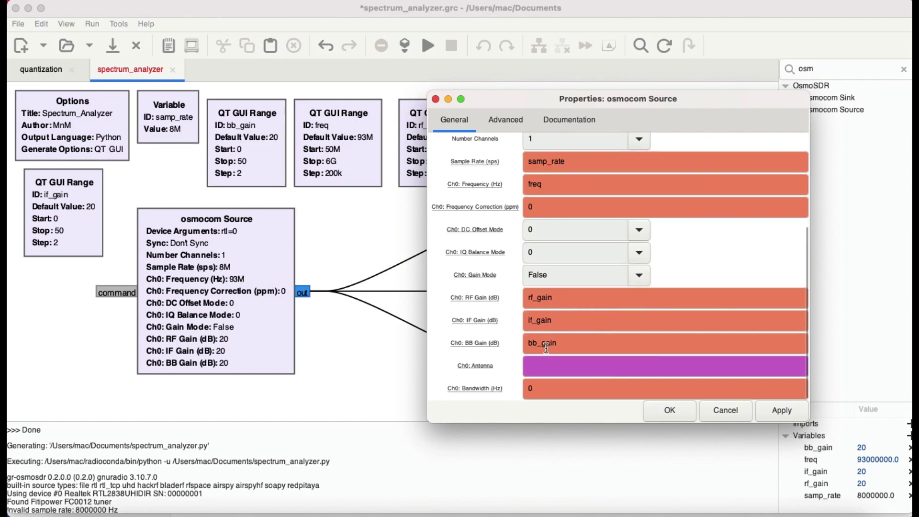
left_click_drag(505, 105, 492, 199)
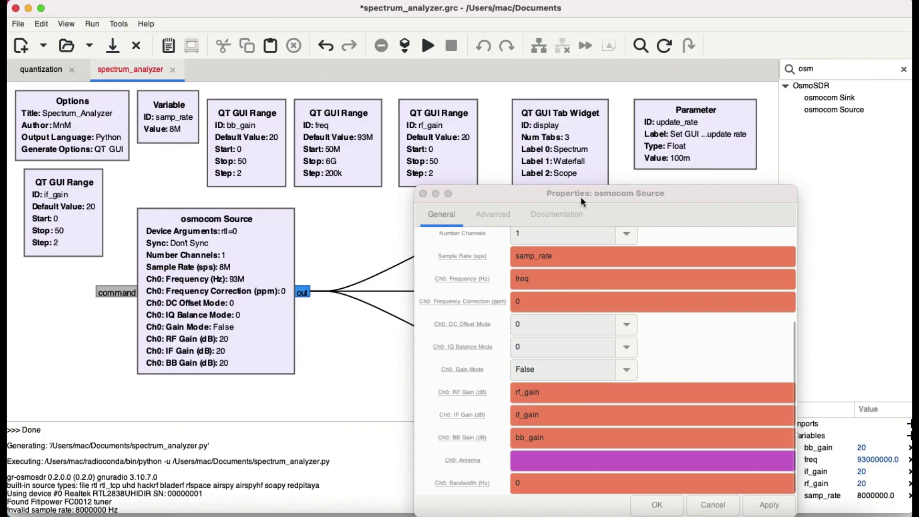
left_click_drag(574, 195, 506, 107)
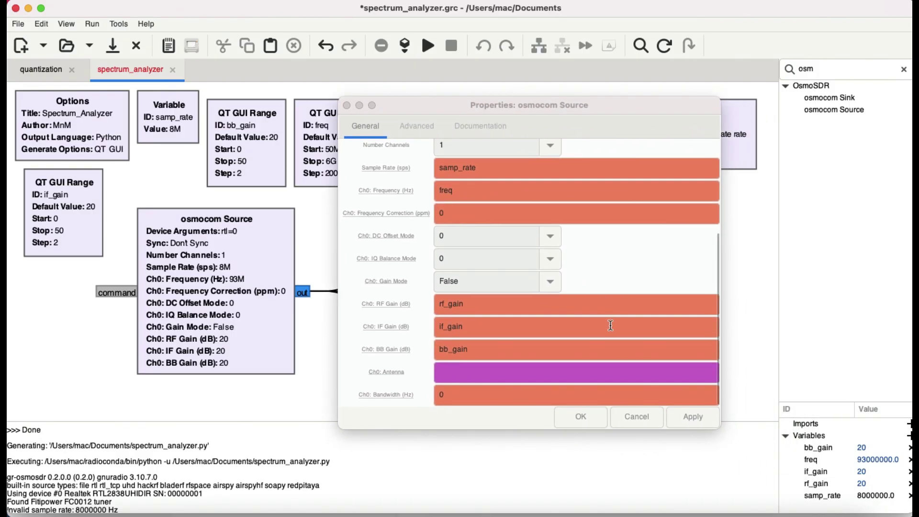
left_click(422, 126)
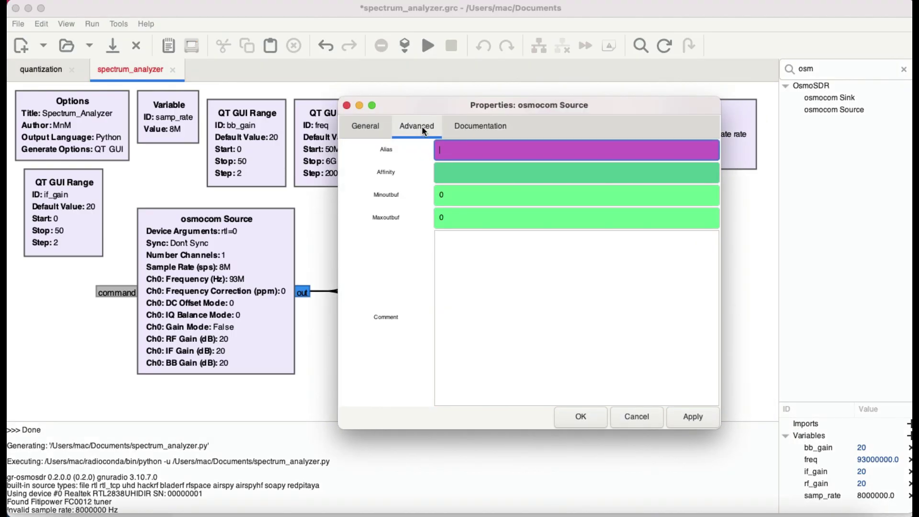
left_click(364, 120)
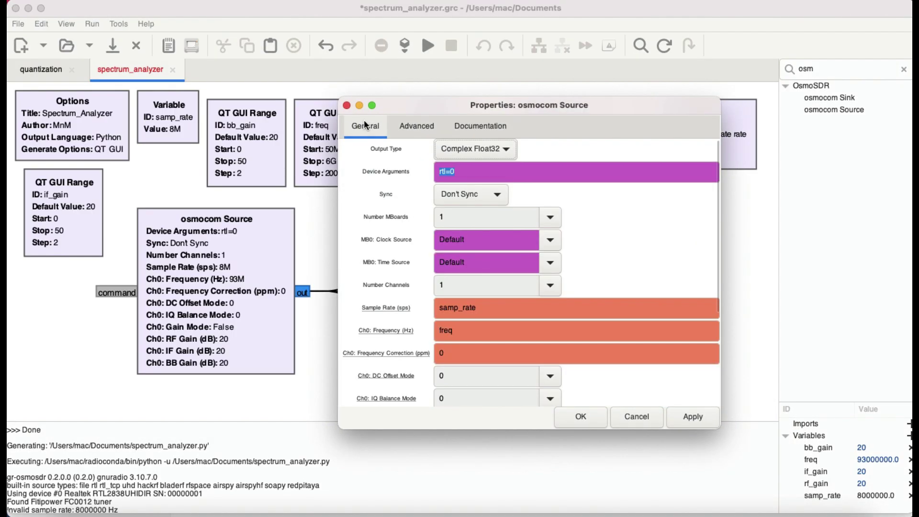
left_click(580, 417)
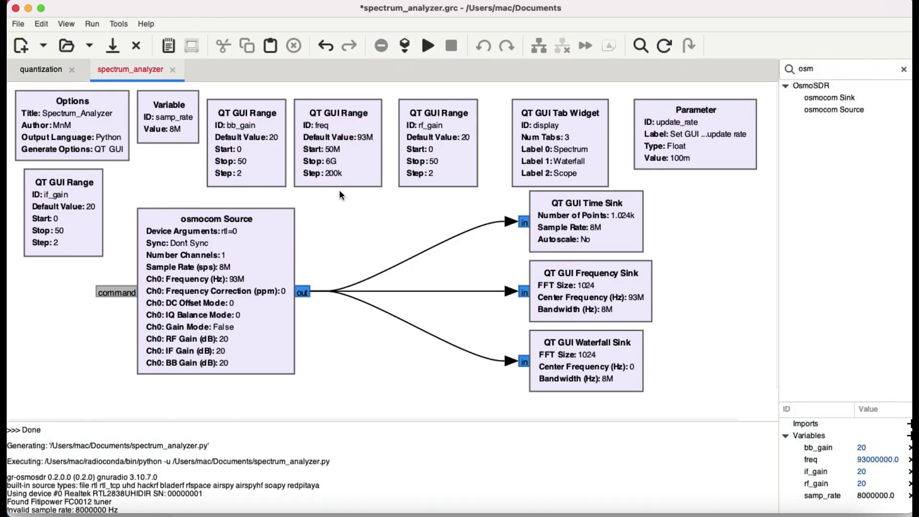
- Change the osmocom Source's Device Arguments from rtl=0 to hackrf=0 and apply
double_click(197, 263)
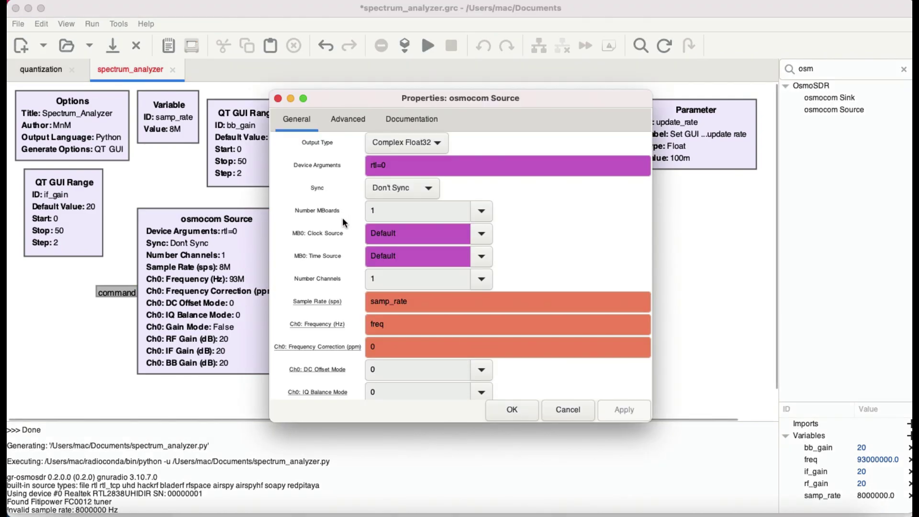
triple_click(391, 166)
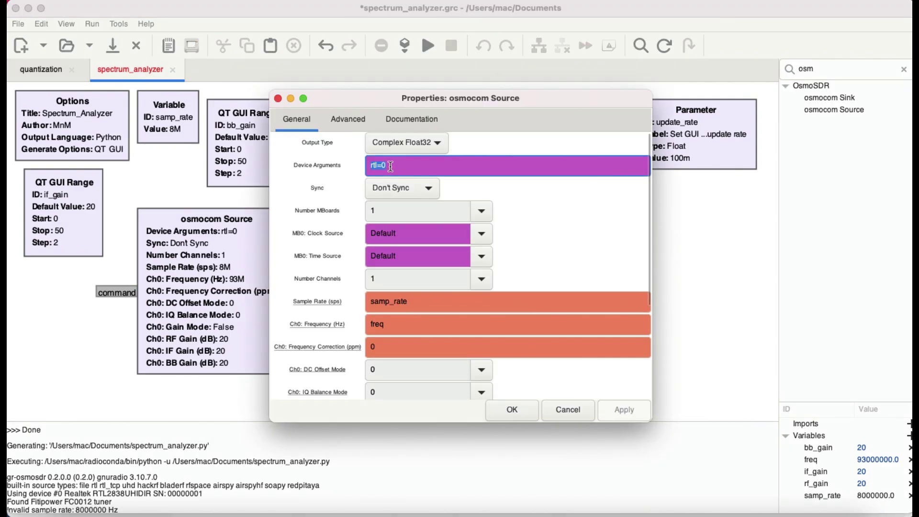
type("hackrf")
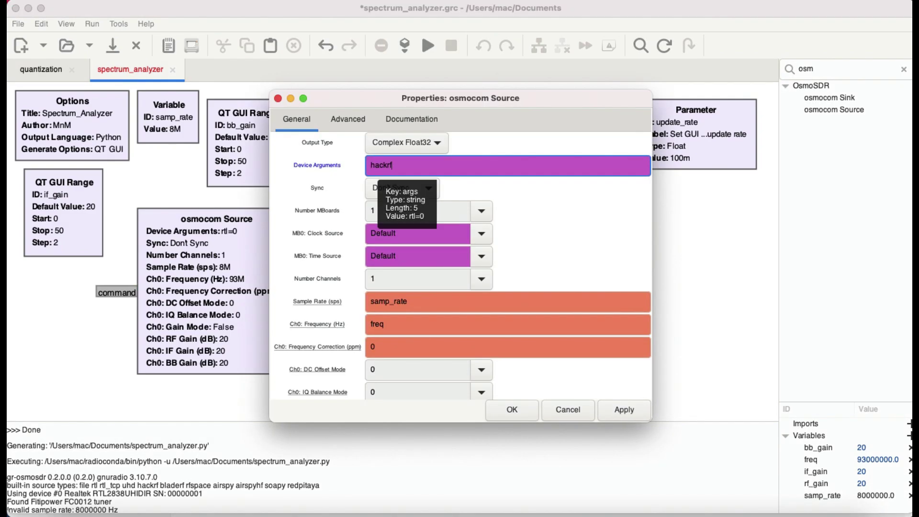
left_click(610, 408)
left_click(527, 412)
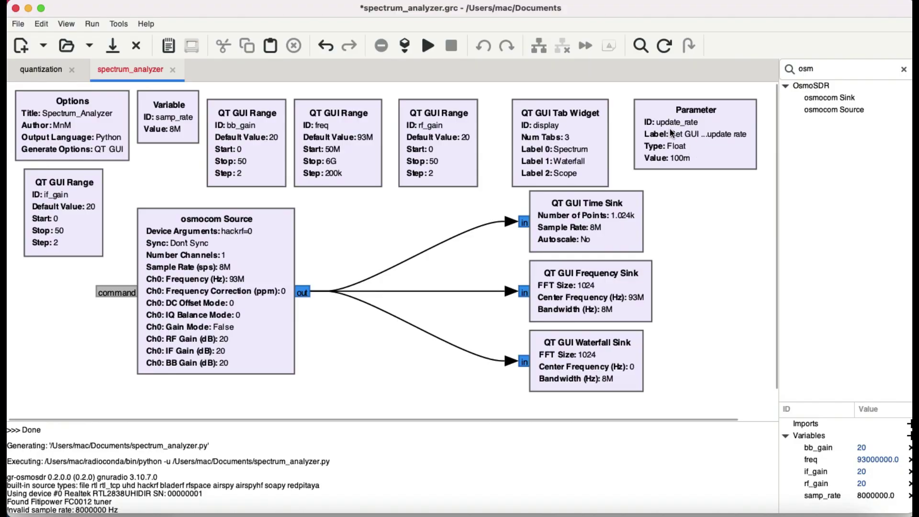
- Check the QT GUI Time Sink settings (1024 points, Y range -1 to 1) and close them unchanged
double_click(553, 246)
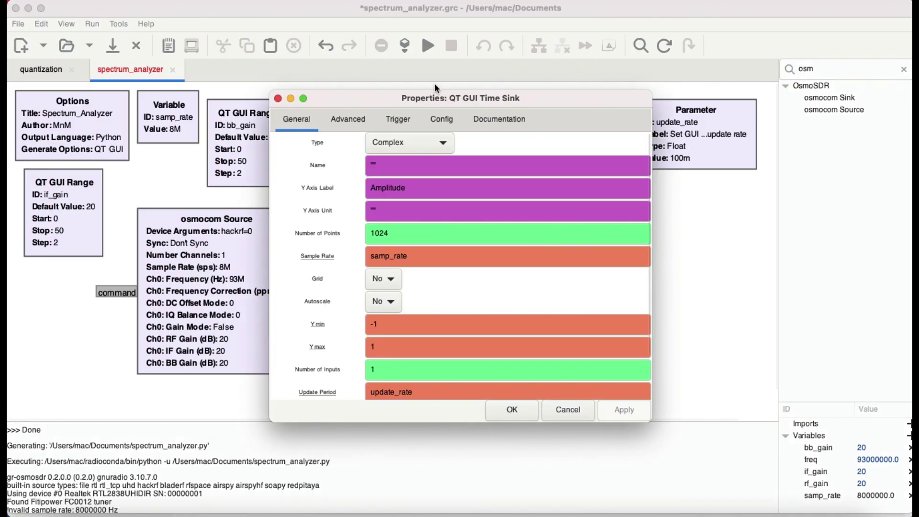
left_click_drag(447, 96, 240, 114)
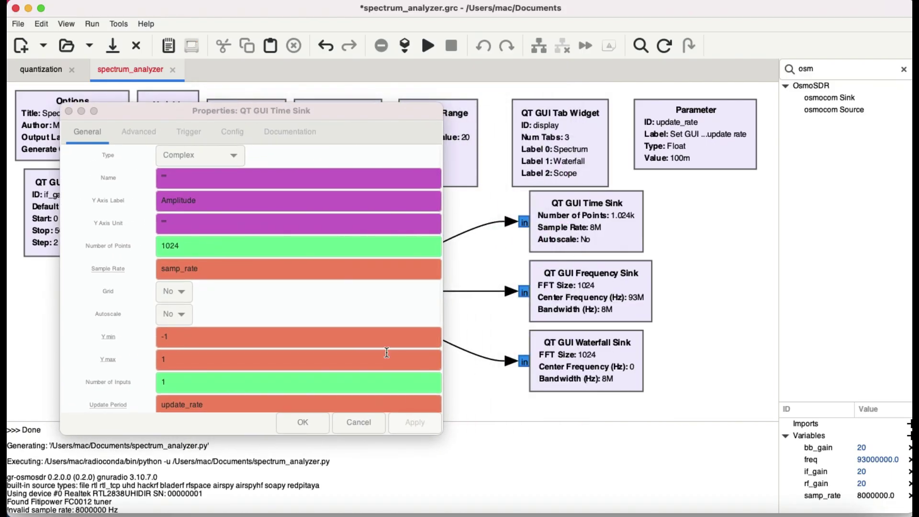
scroll(377, 347, "down", 2)
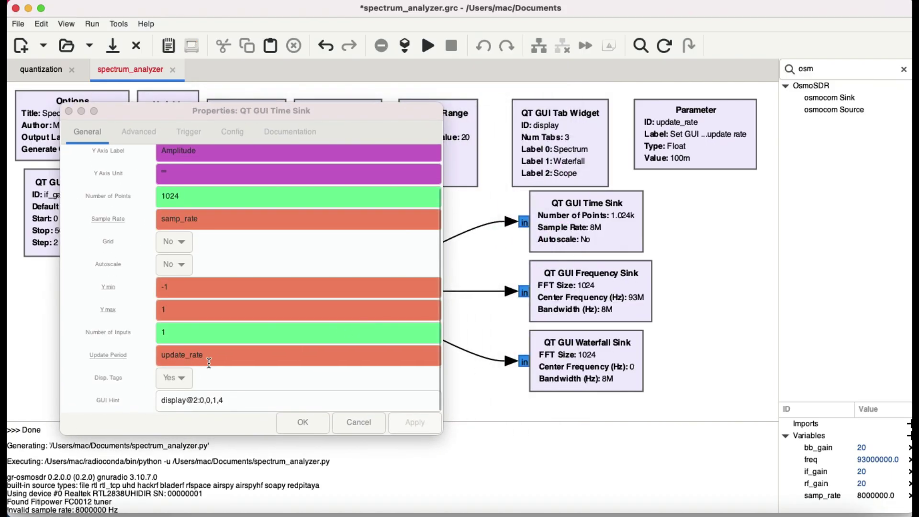
mouse_move(216, 362)
left_click(297, 426)
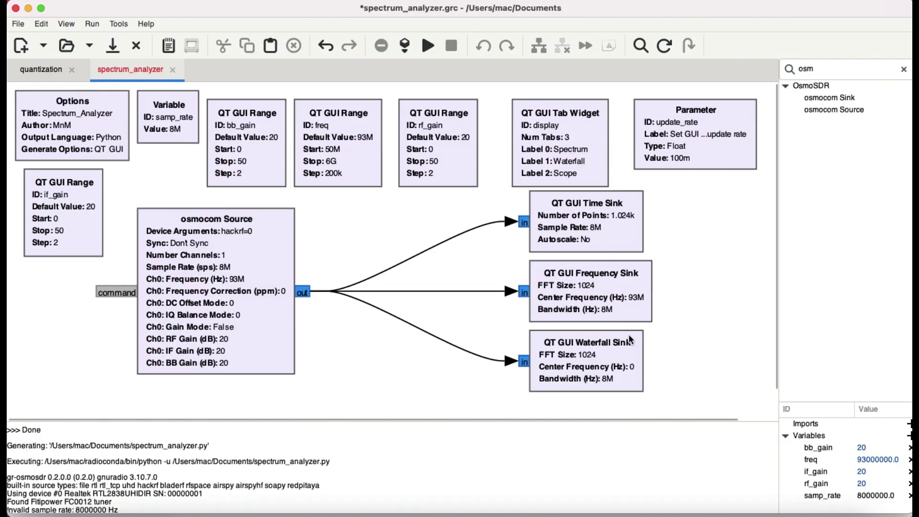
- Run the analyzer, enlarge its window, and raise if_gain to 40, rf_gain 46, bb_gain 30
left_click(429, 46)
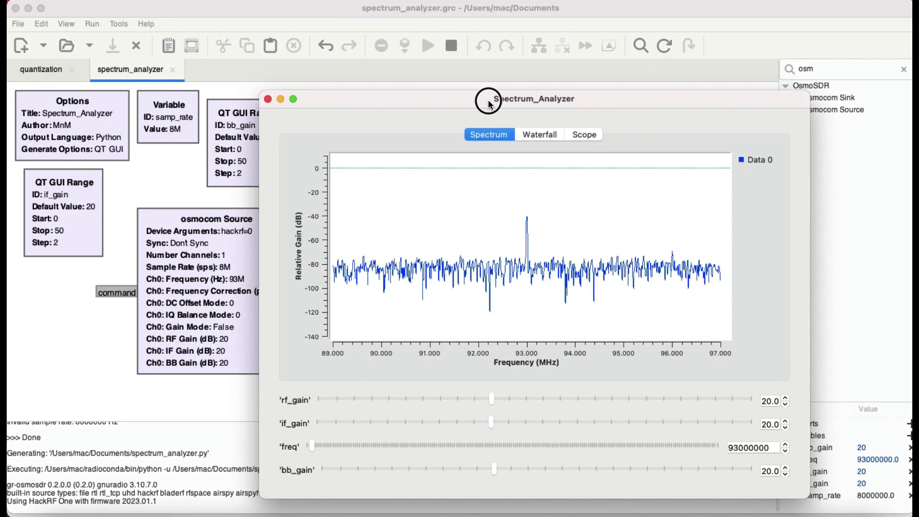
left_click_drag(482, 99, 525, 33)
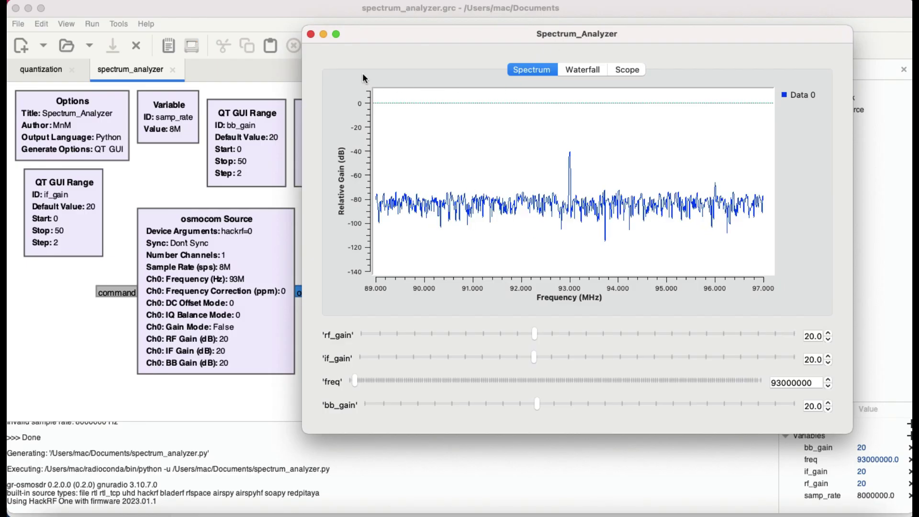
left_click_drag(299, 28, 191, 7)
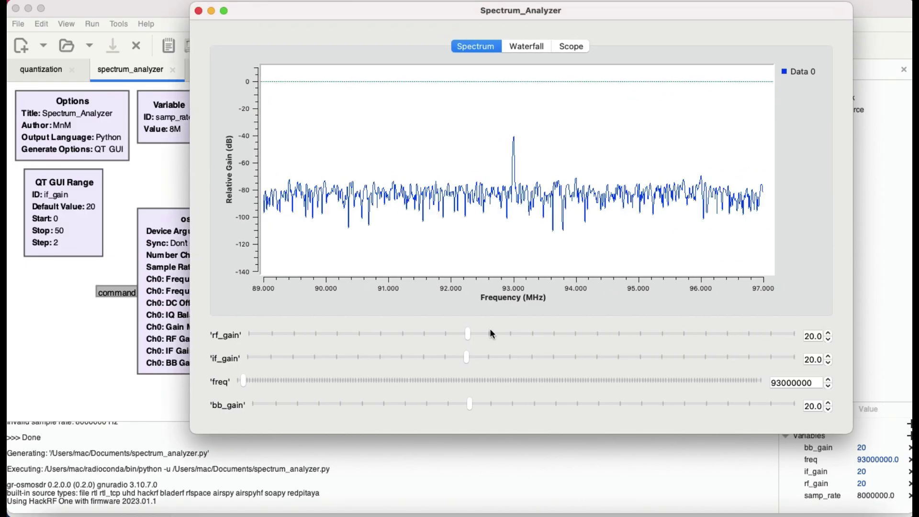
left_click(829, 382)
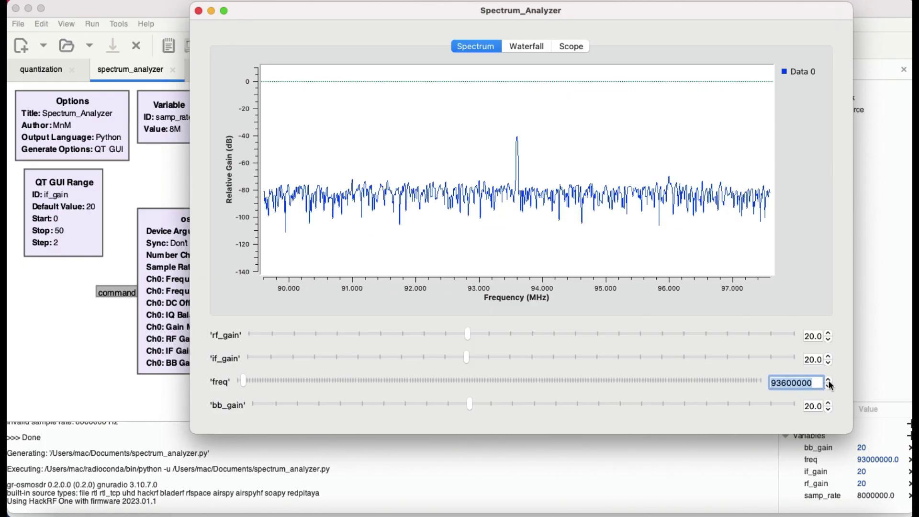
left_click(829, 382)
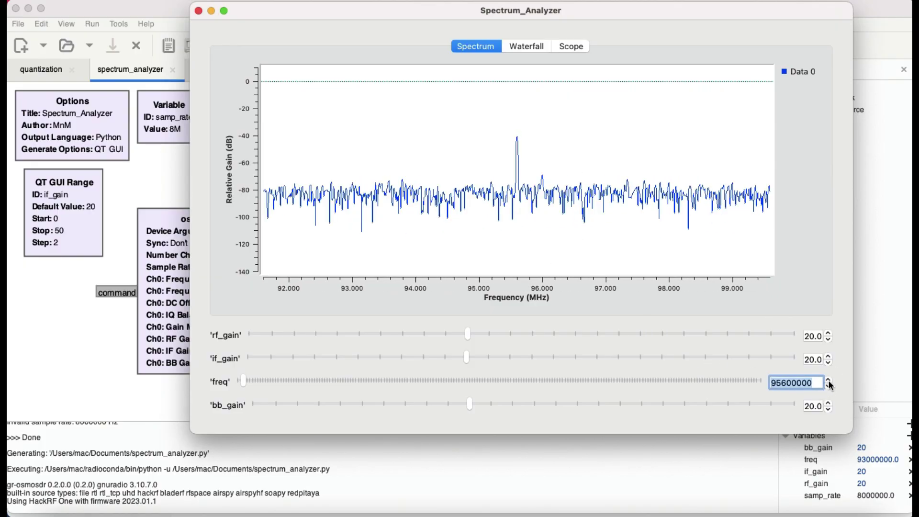
left_click_drag(467, 357, 691, 365)
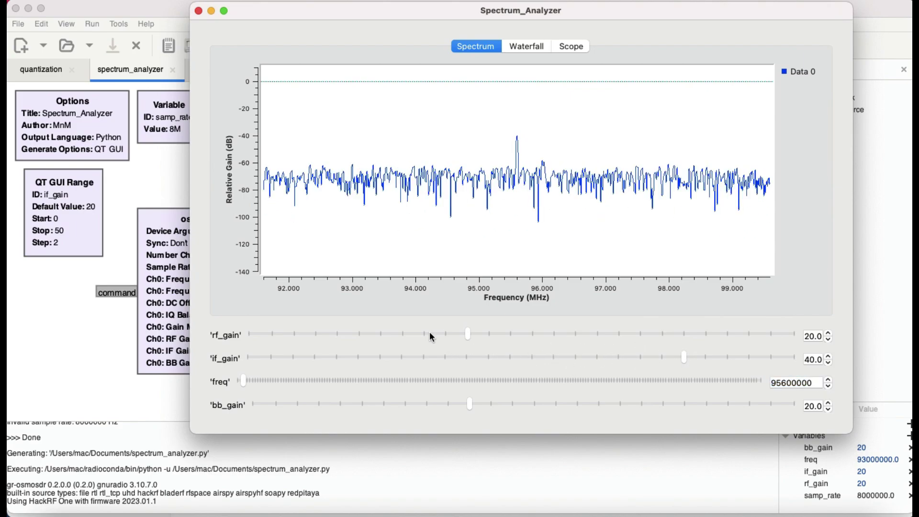
left_click_drag(470, 333, 755, 352)
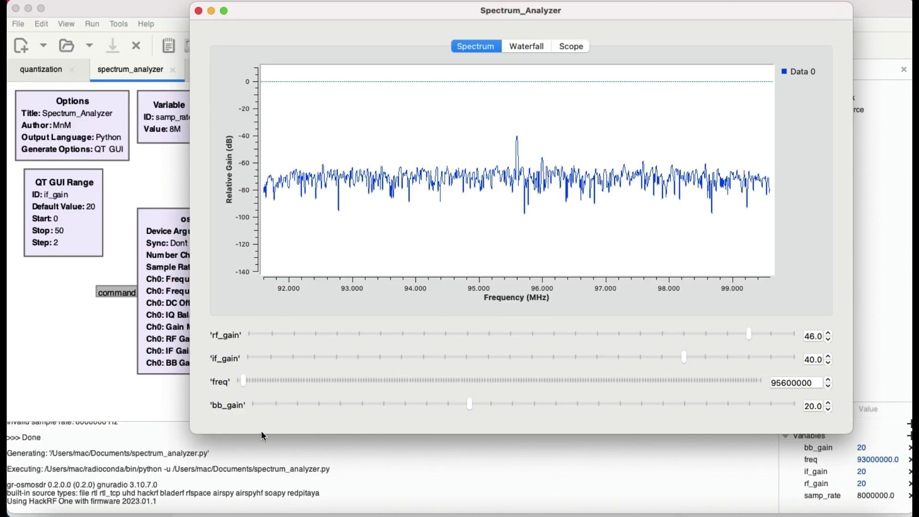
left_click_drag(471, 408, 593, 417)
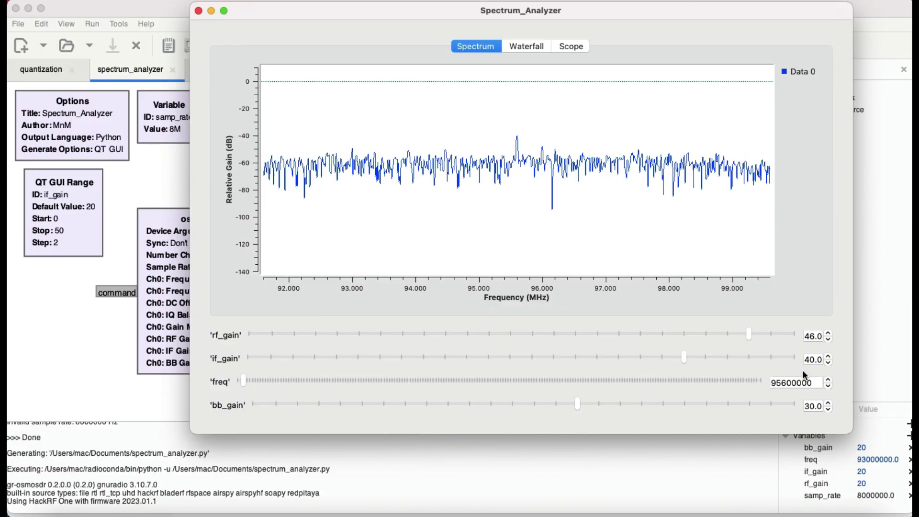
- Retune the analyzer to 945800000 Hz, lower bb_gain to 28, and show the waterfall
left_click(830, 379)
left_click(830, 379)
left_click(830, 379)
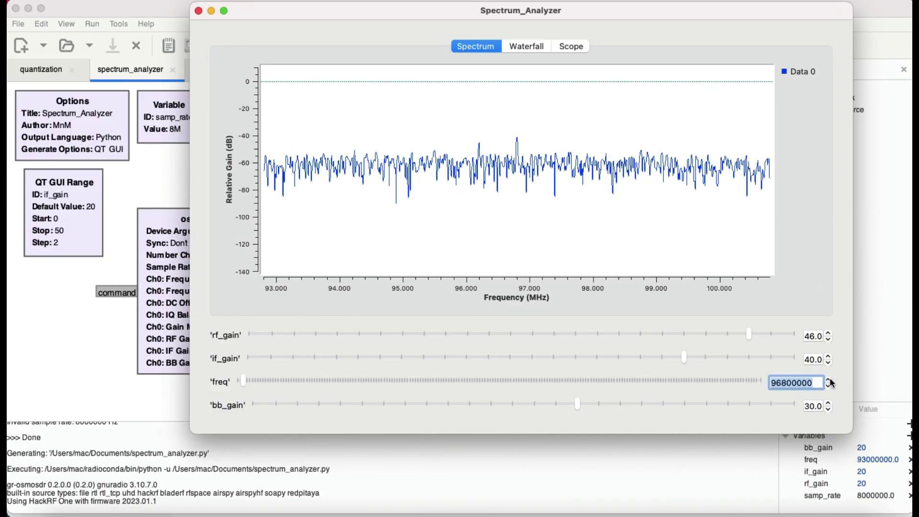
left_click(781, 383)
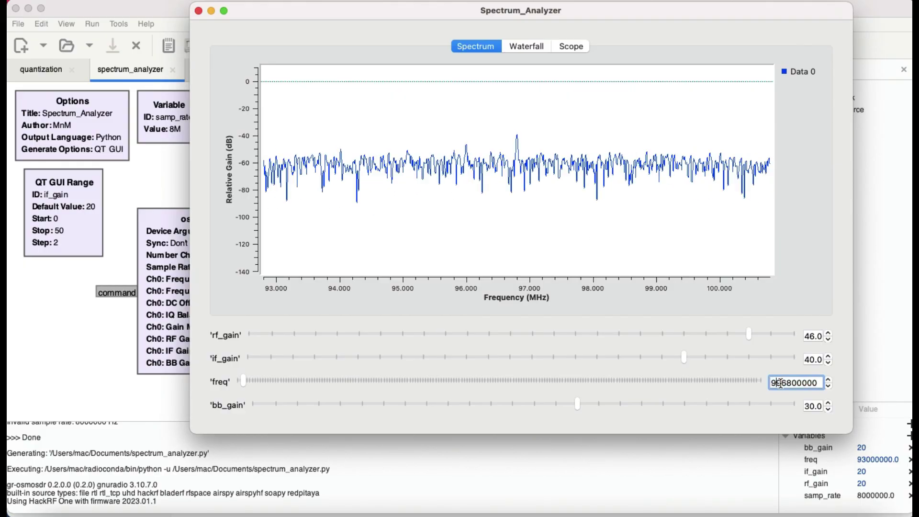
key("BackSpace")
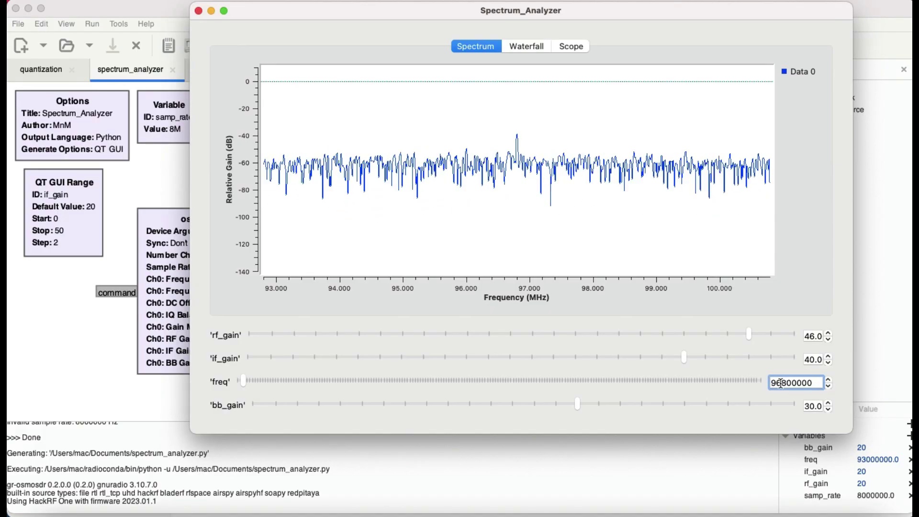
type("5")
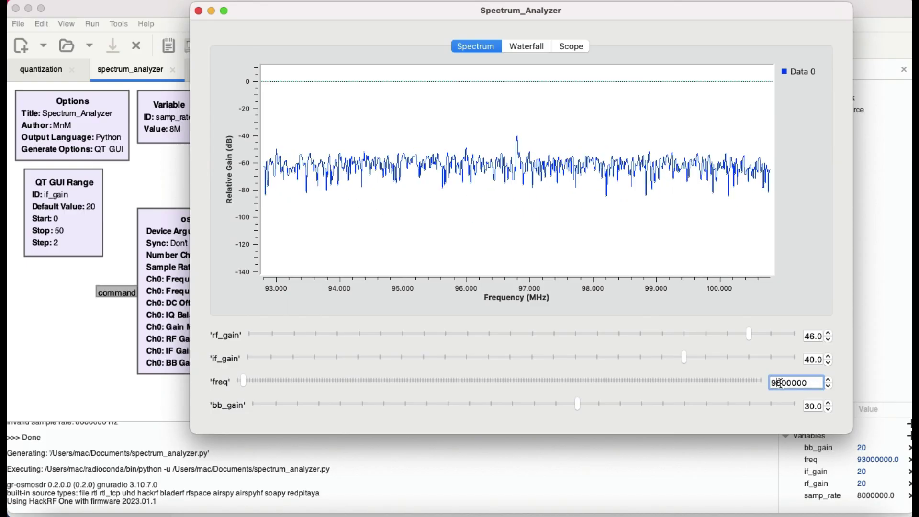
type("45")
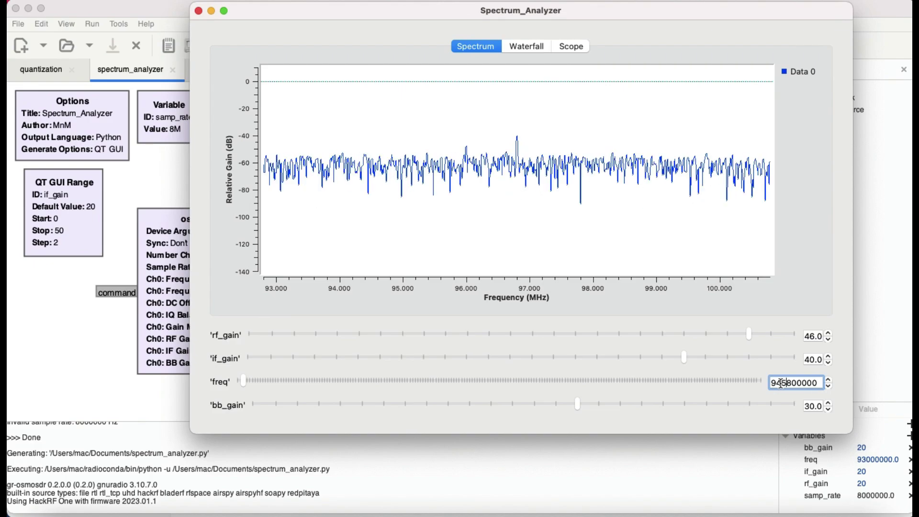
key("Return")
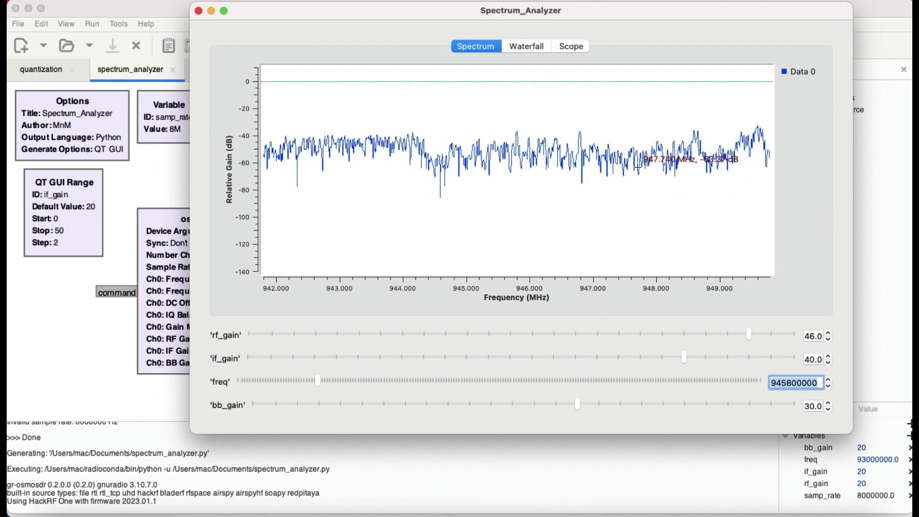
left_click_drag(577, 403, 556, 404)
left_click(527, 46)
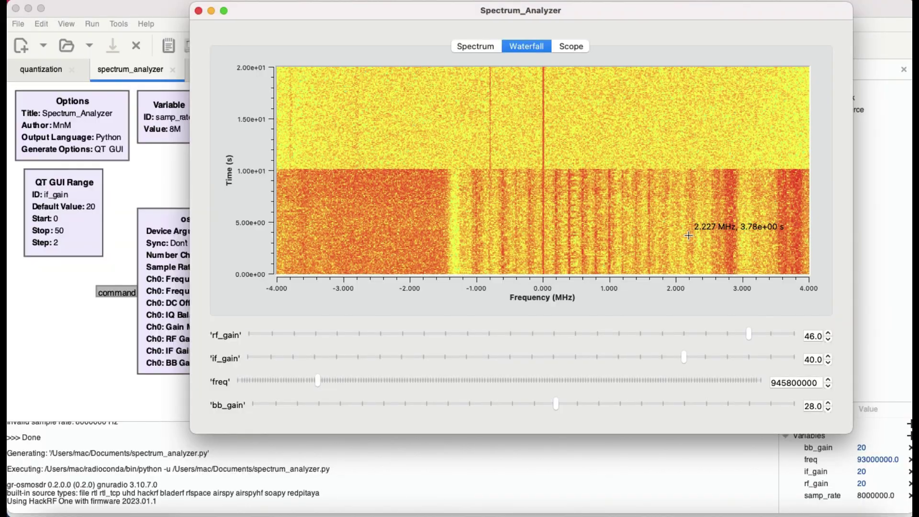
- Zoom the Scope plot to about 32–73 us, check the waterfall, and end on the spectrum plot
left_click(571, 45)
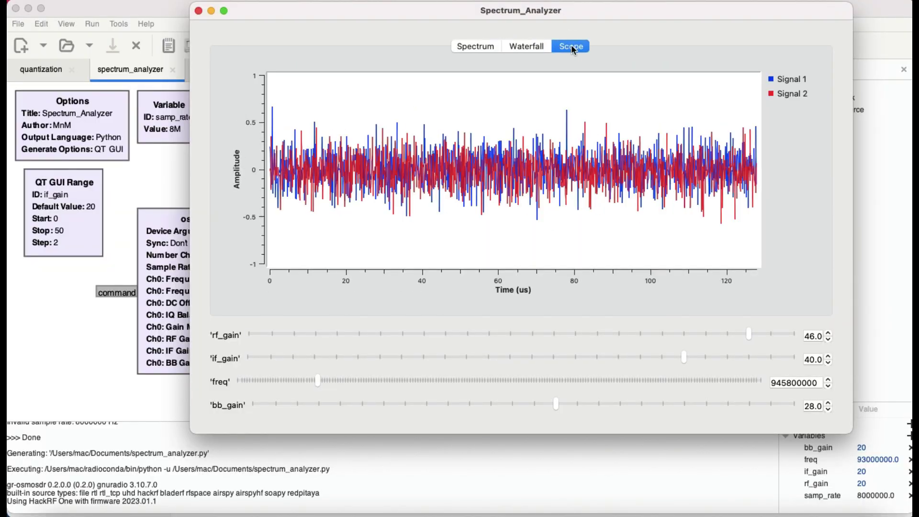
left_click_drag(391, 116, 547, 213)
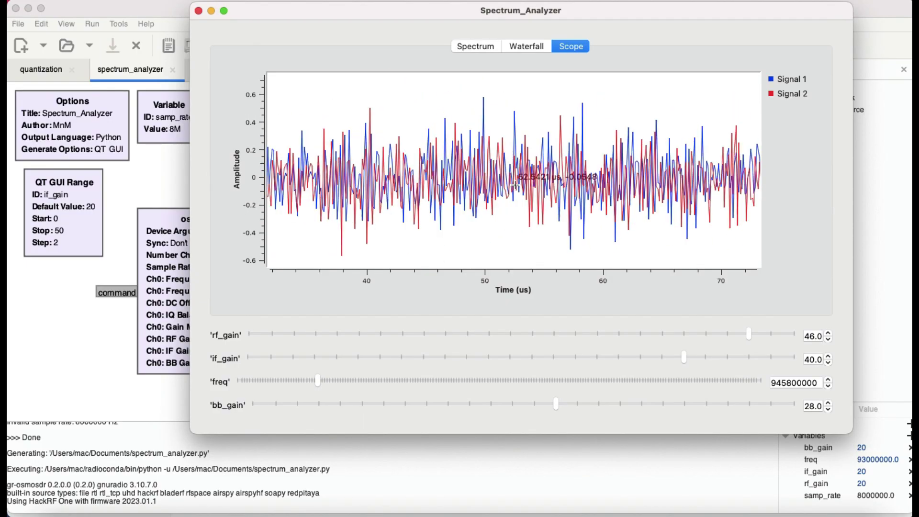
left_click(478, 46)
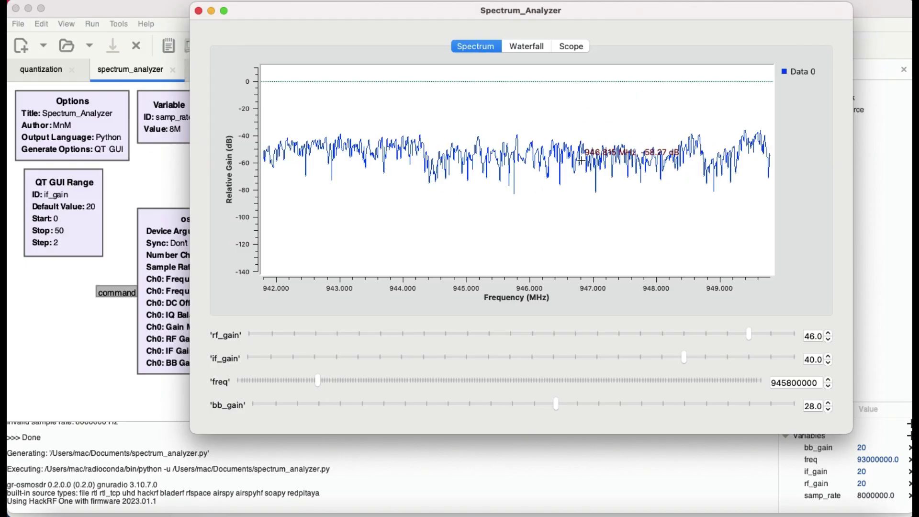
left_click(524, 47)
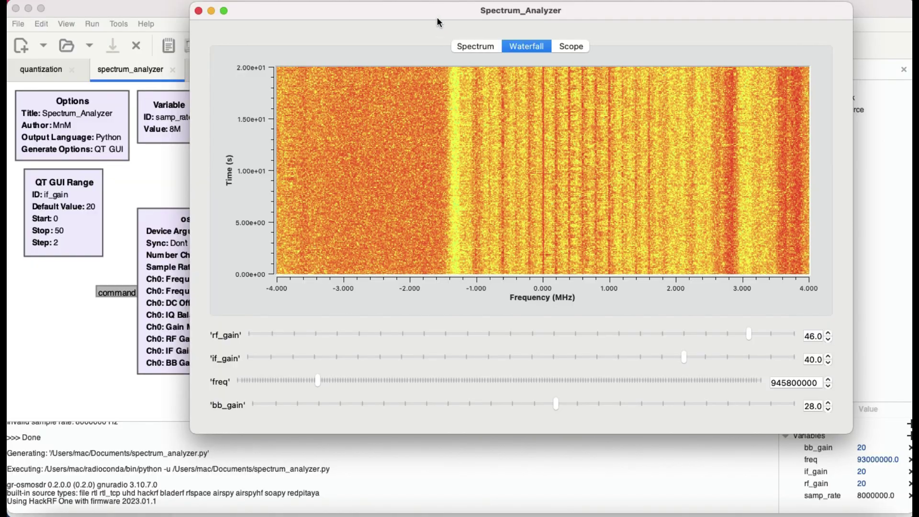
left_click(477, 46)
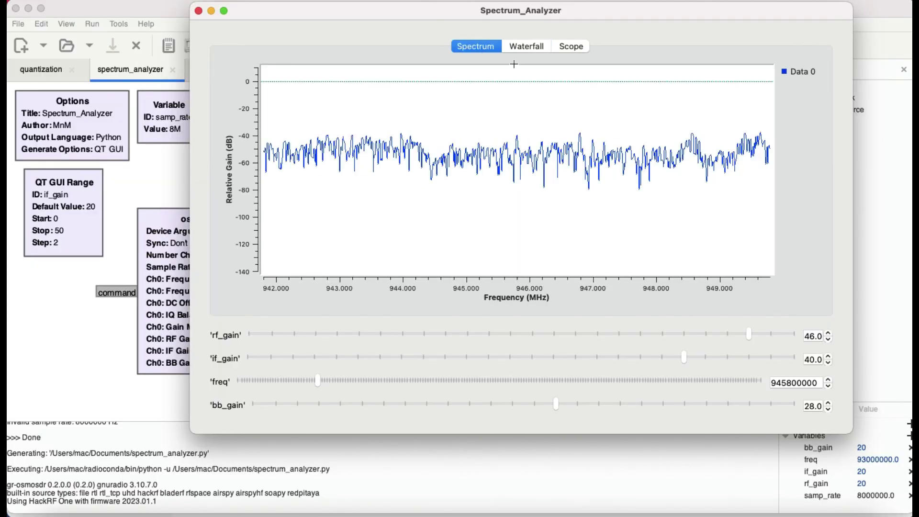
- Step the frequency up to 951800000 Hz, glance at the waterfall, and return to the spectrum
left_click(829, 381)
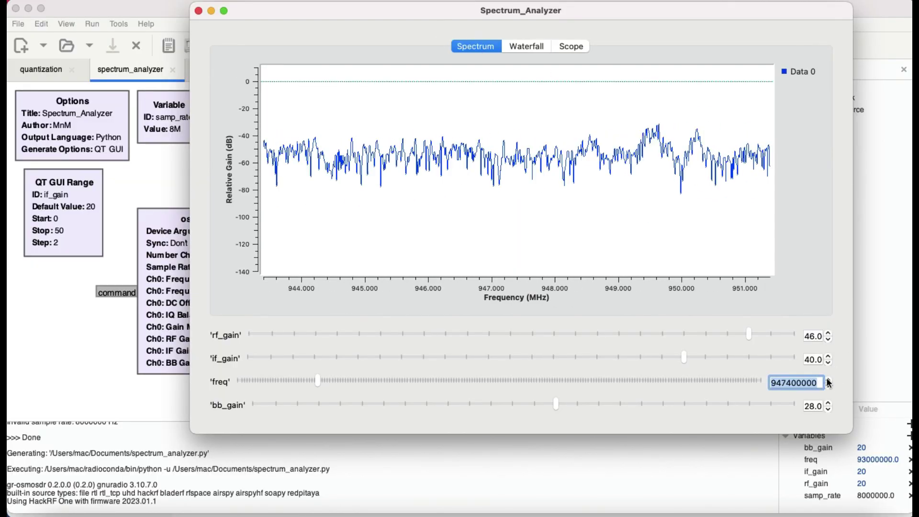
left_click(829, 381)
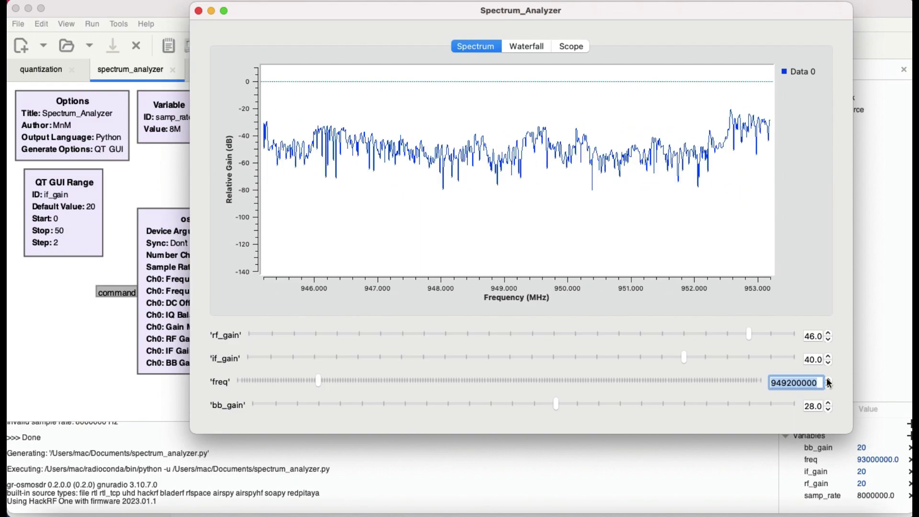
left_click(829, 380)
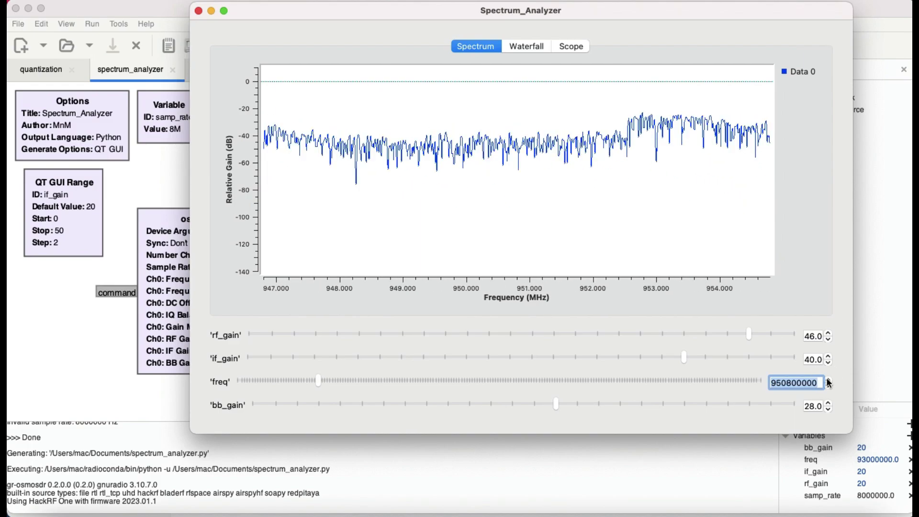
left_click(829, 381)
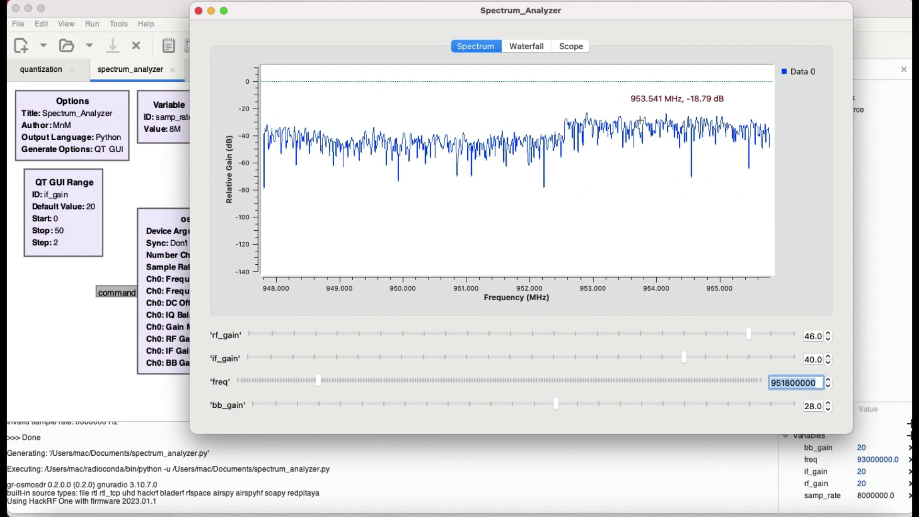
left_click(524, 47)
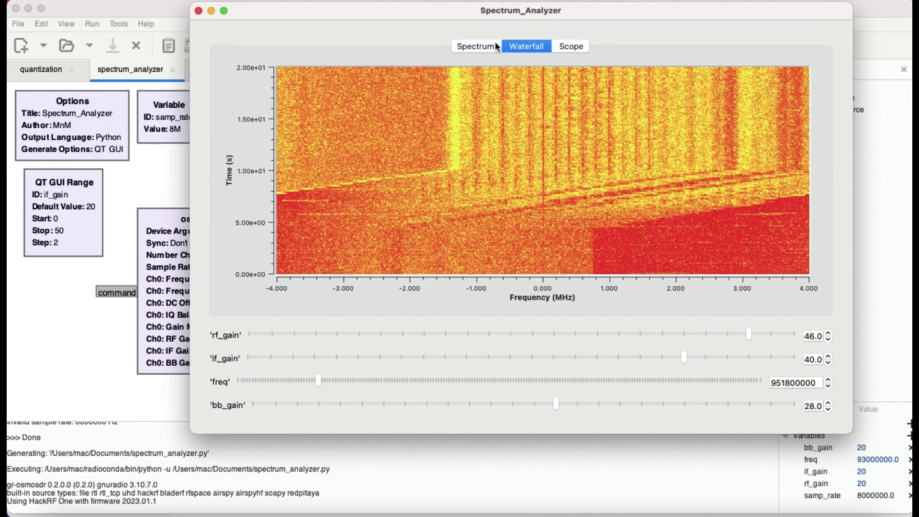
left_click(480, 49)
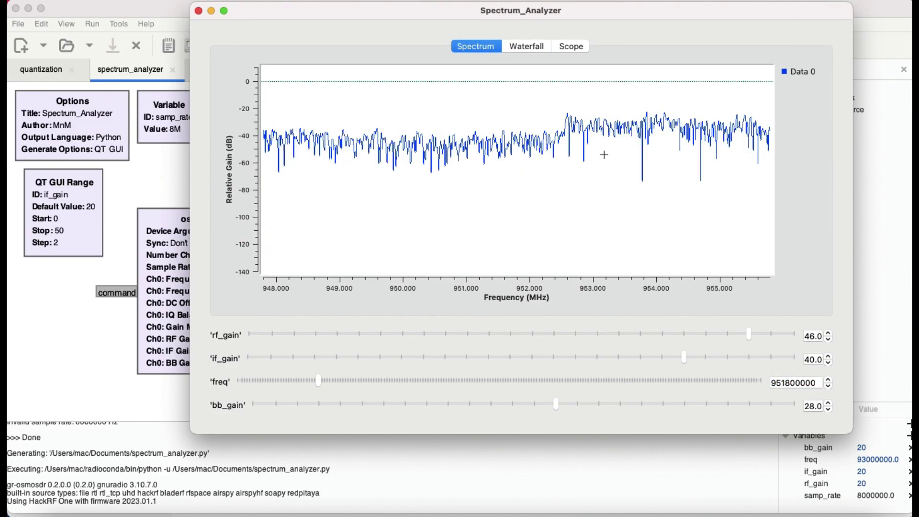
double_click(785, 383)
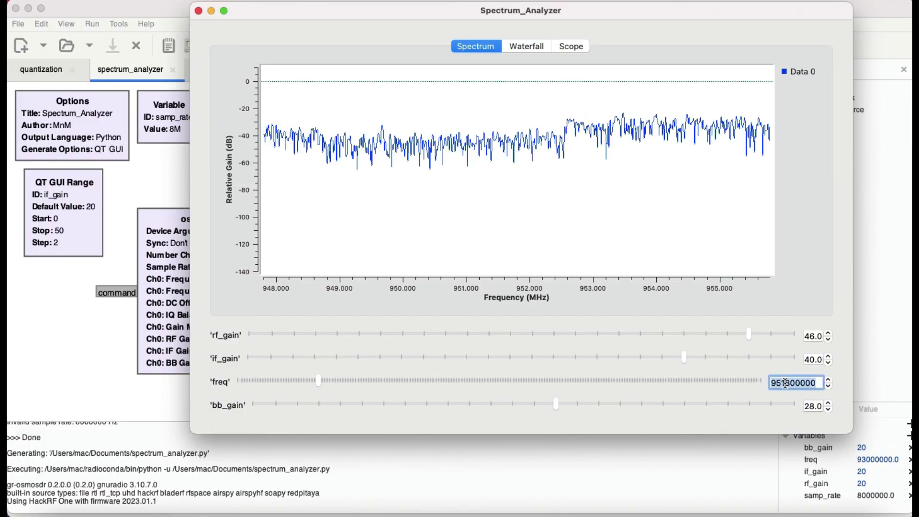
type("24300")
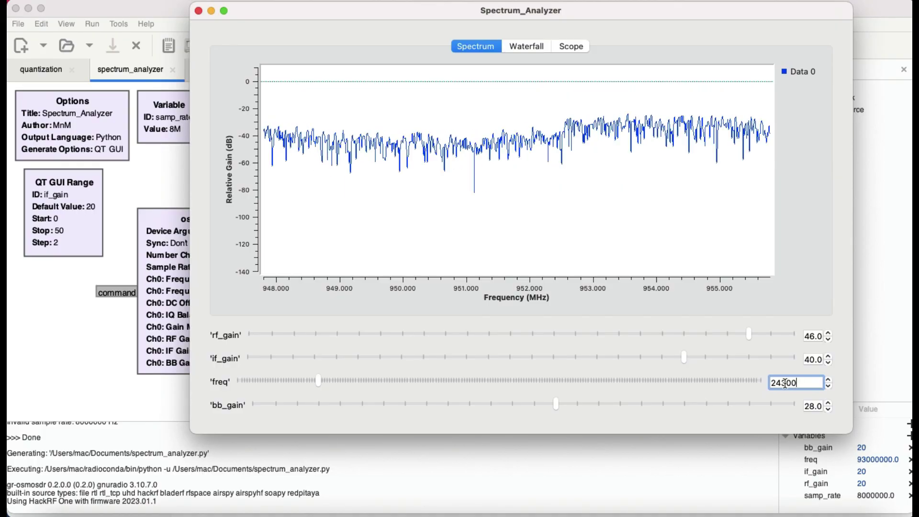
type("0000")
key("Return")
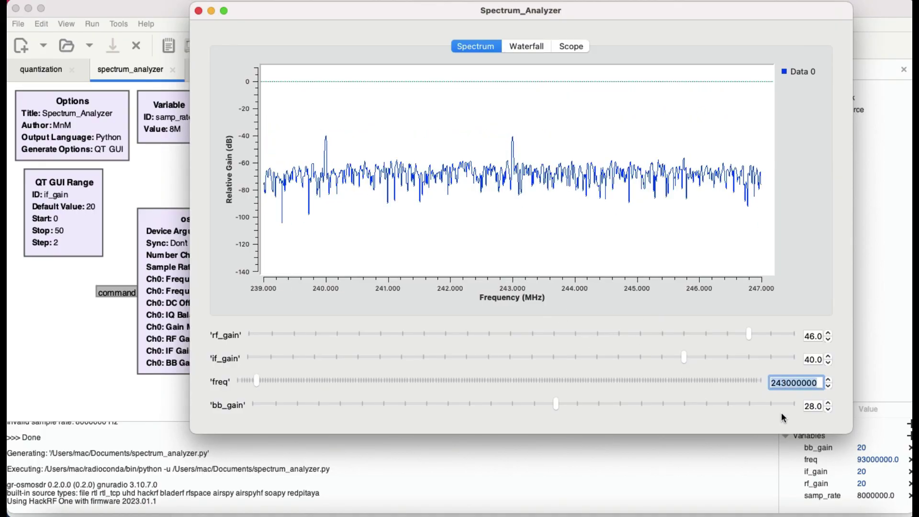
left_click(820, 384)
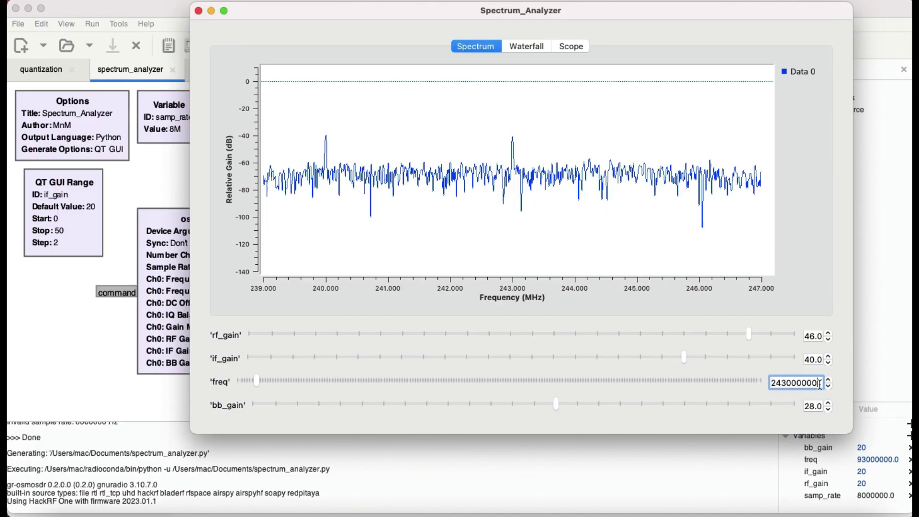
type("0")
key("Return")
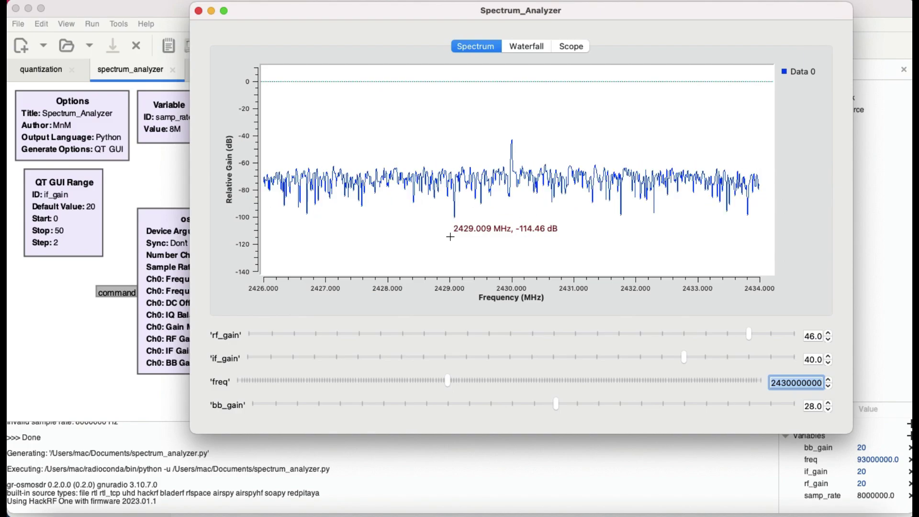
left_click(783, 385)
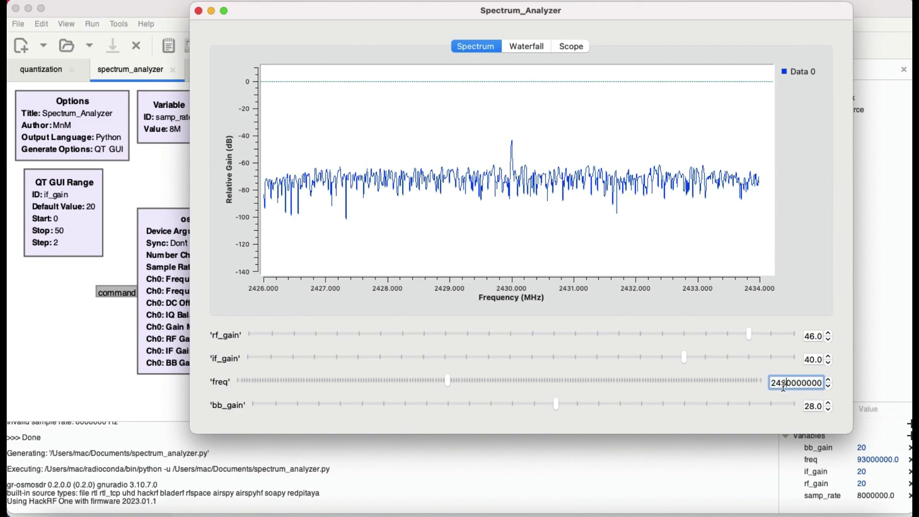
key("BackSpace")
key("BackSpace")
type("11")
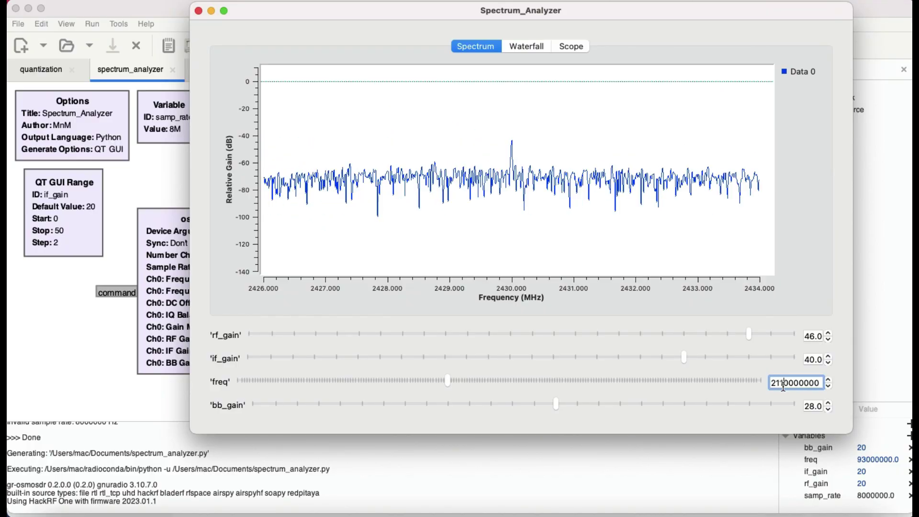
key("Return")
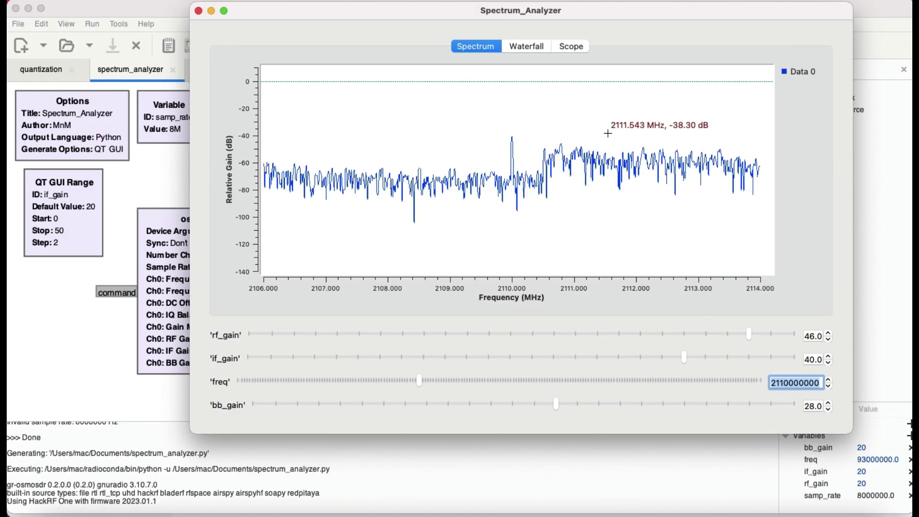
left_click(781, 385)
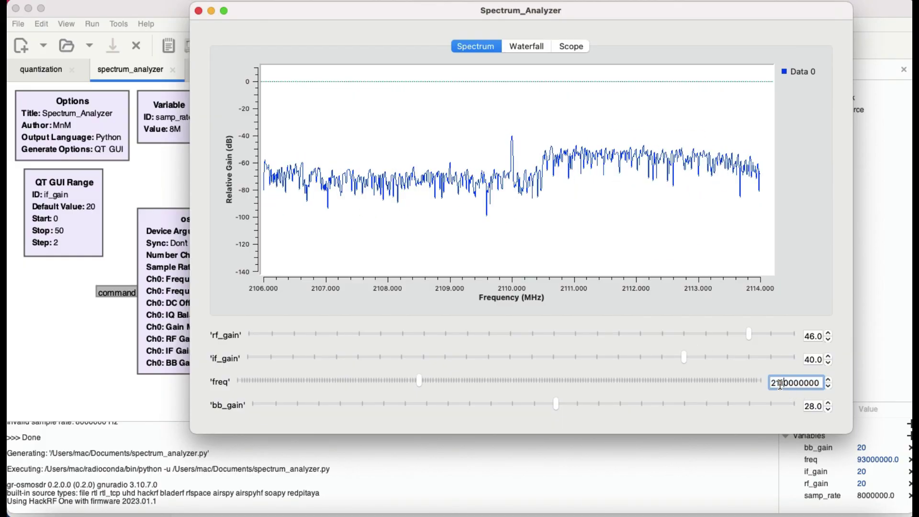
key("BackSpace")
key("BackSpace")
key("BackSpace")
type("512")
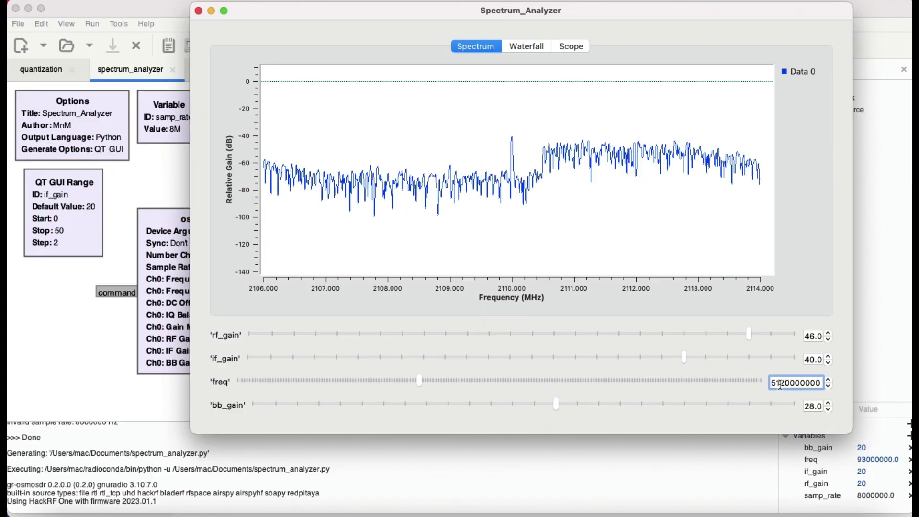
key("Return")
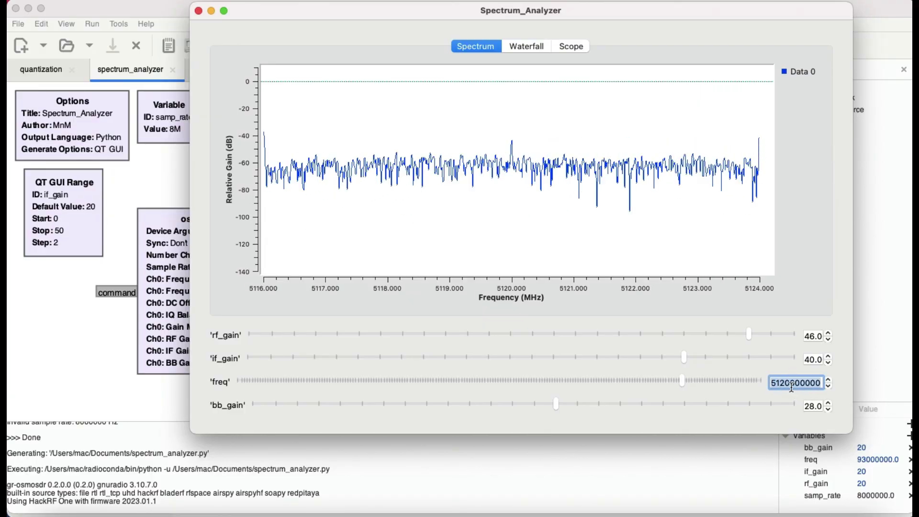
left_click(829, 380)
left_click(829, 380)
left_click(829, 379)
left_click(828, 380)
left_click(829, 379)
left_click(829, 380)
left_click(829, 380)
left_click(829, 380)
left_click(829, 380)
left_click(829, 380)
left_click(829, 379)
left_click(829, 380)
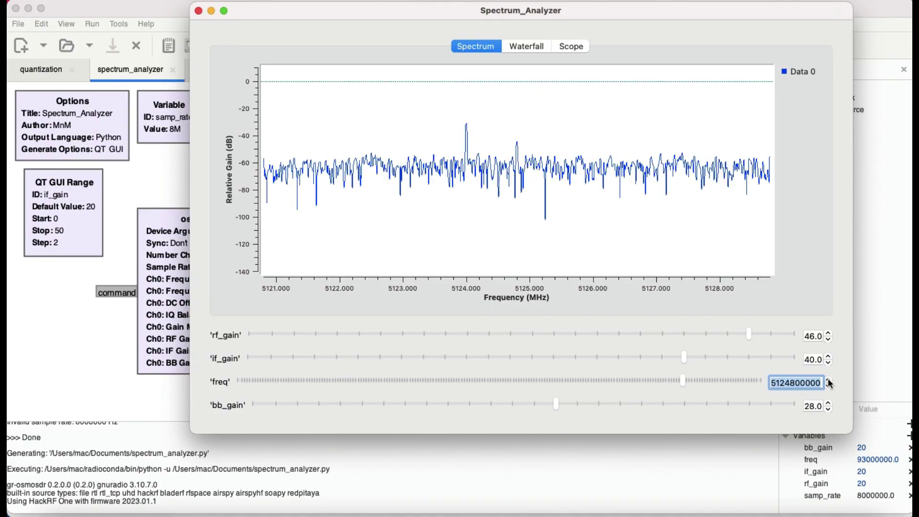
- Close the running analyzer window and change the samp_rate variable value from 8e6 to 2e6
left_click(199, 11)
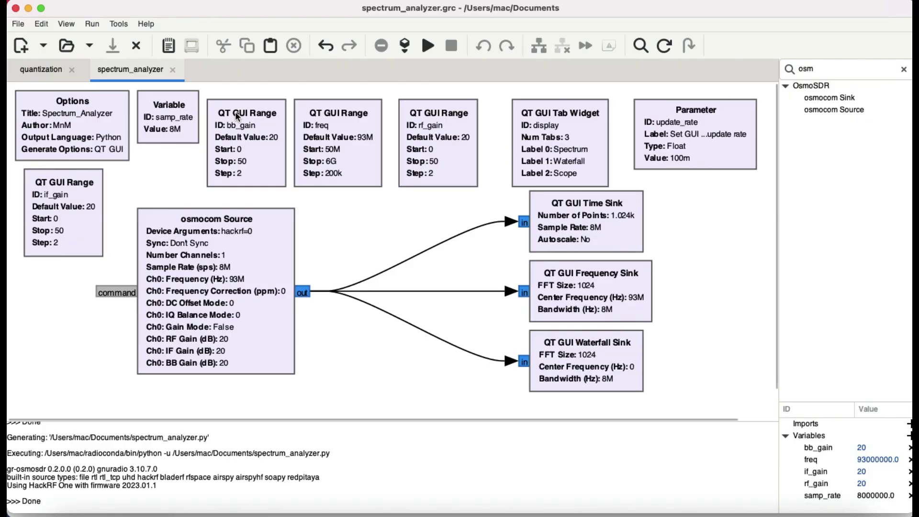
double_click(168, 113)
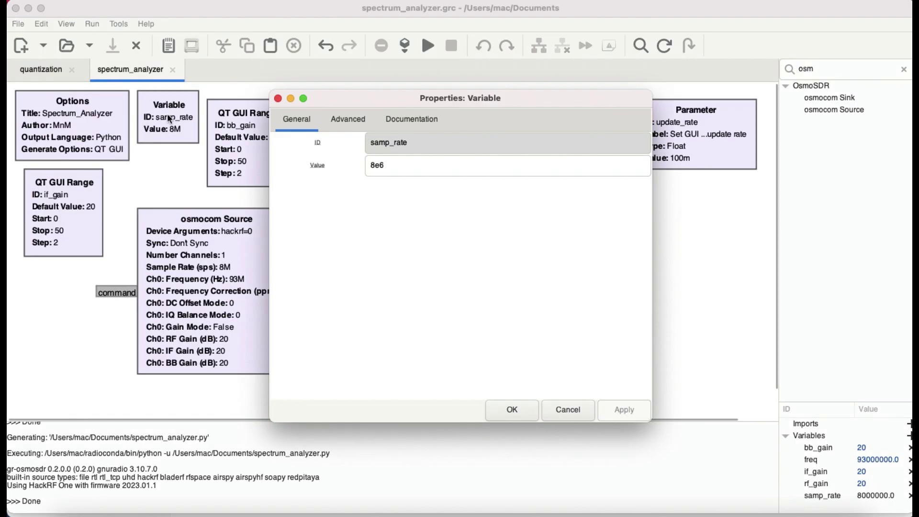
left_click(374, 167)
key("BackSpace")
type("2")
key("Return")
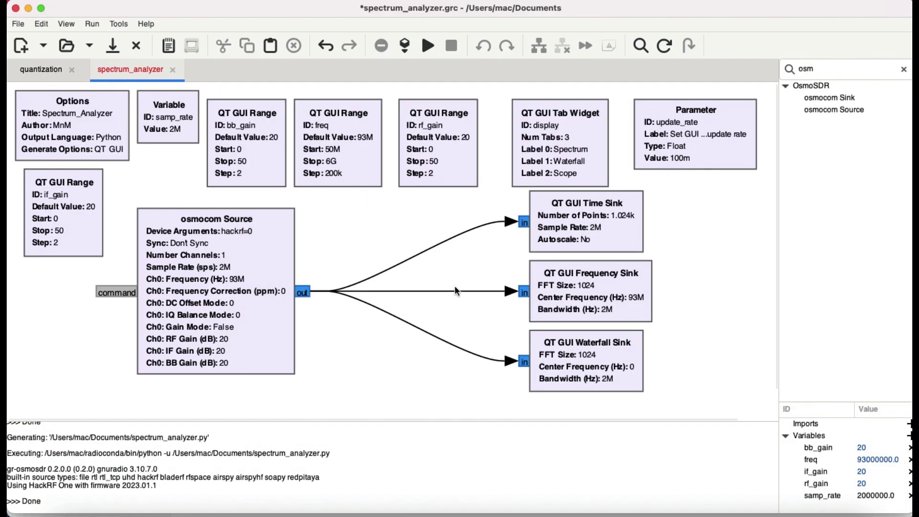
- Set the osmocom Source device arguments to rtl=0 instead of hackrf=0, keeping Sync at Don't Sync
double_click(283, 247)
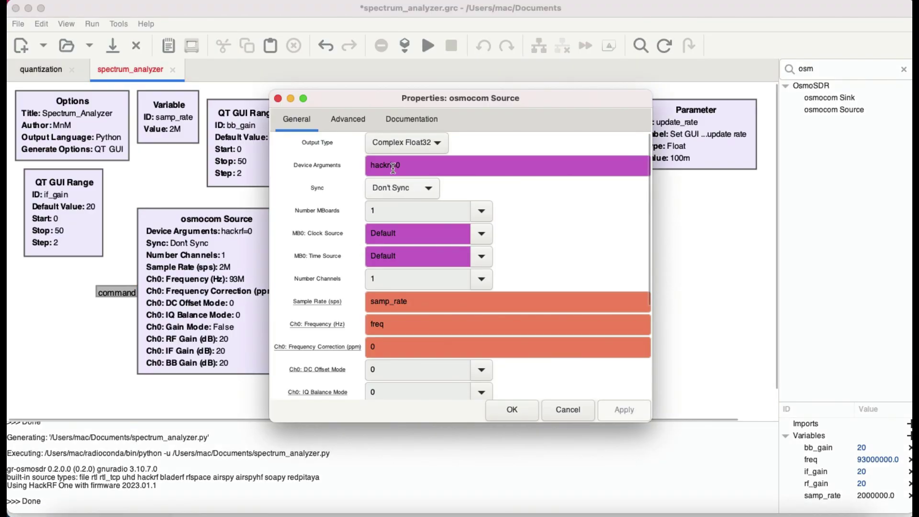
left_click(393, 166)
key("BackSpace")
key("BackSpace")
key("BackSpace")
key("BackSpace")
key("BackSpace")
key("BackSpace")
type("rtl")
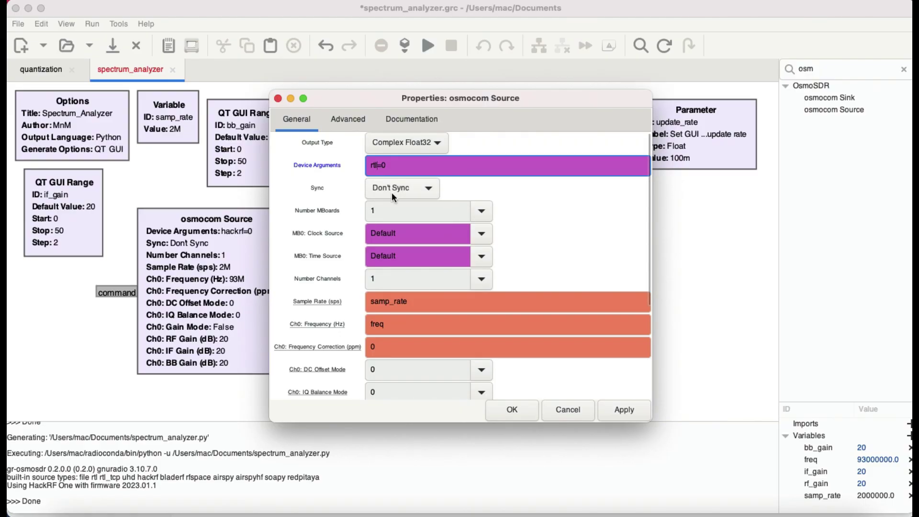
left_click(426, 190)
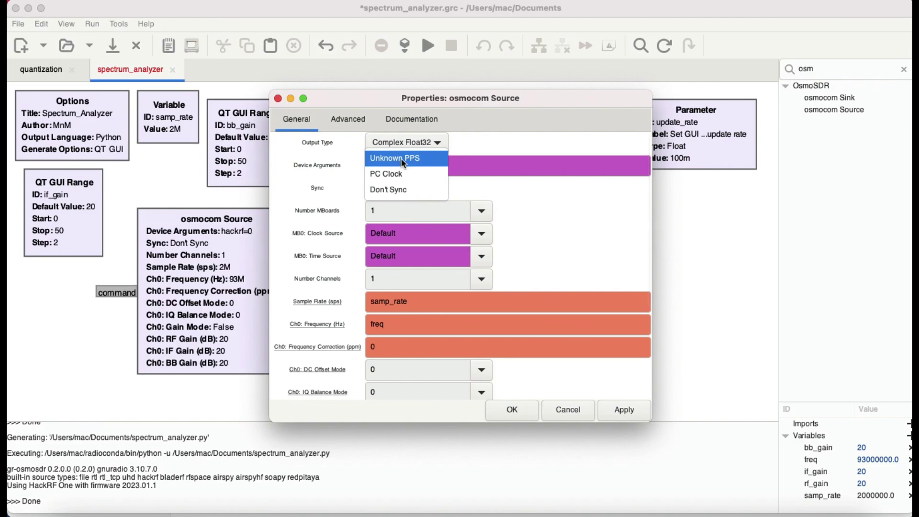
left_click(404, 190)
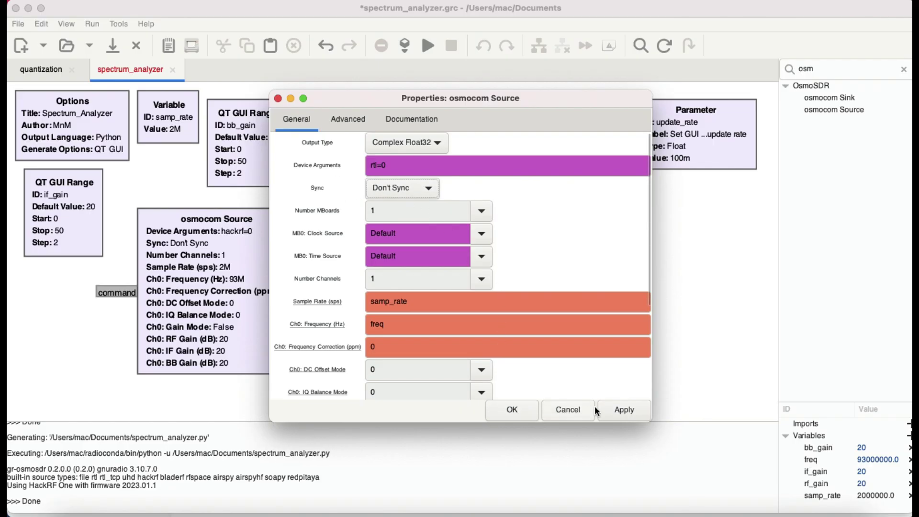
left_click(615, 409)
left_click(522, 410)
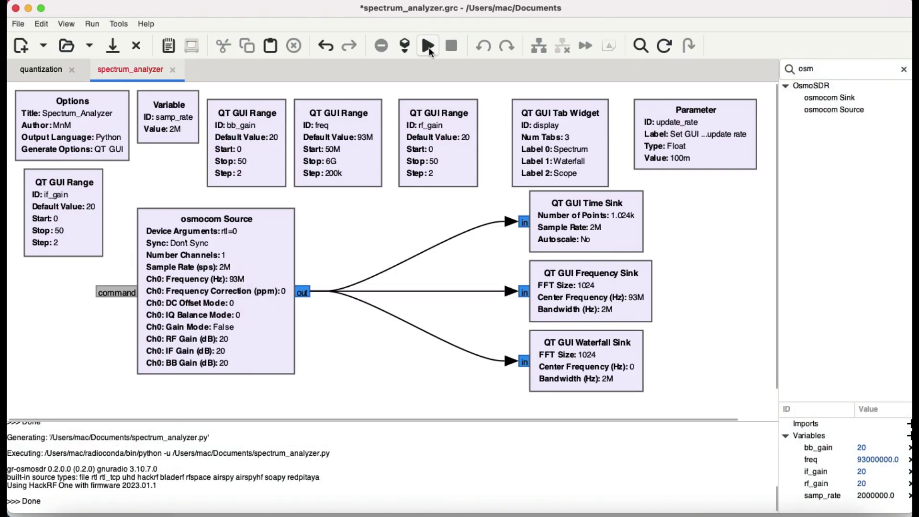
- Save and run the flowgraph to show the live RTL-SDR spectrum near 93 MHz
left_click(428, 46)
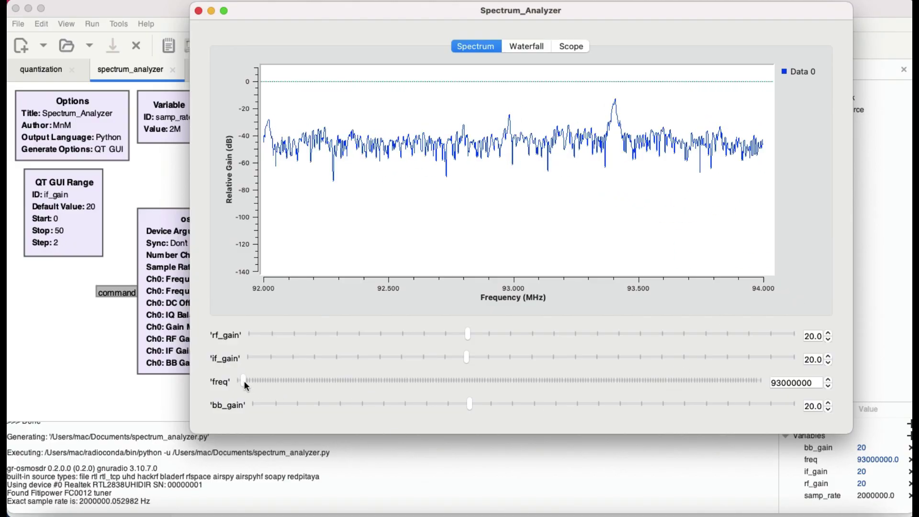
- Drag the freq slider to the far left to retune the analyzer to 50 MHz
left_click_drag(245, 386, 237, 384)
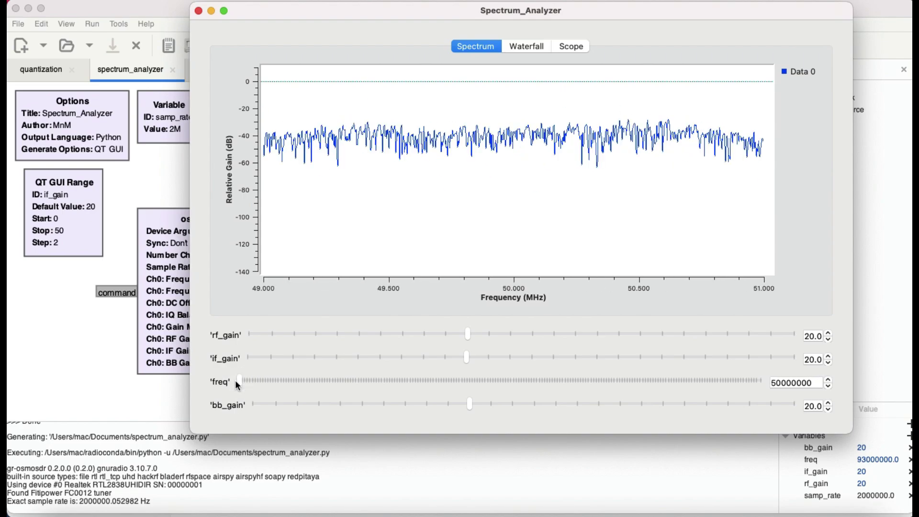